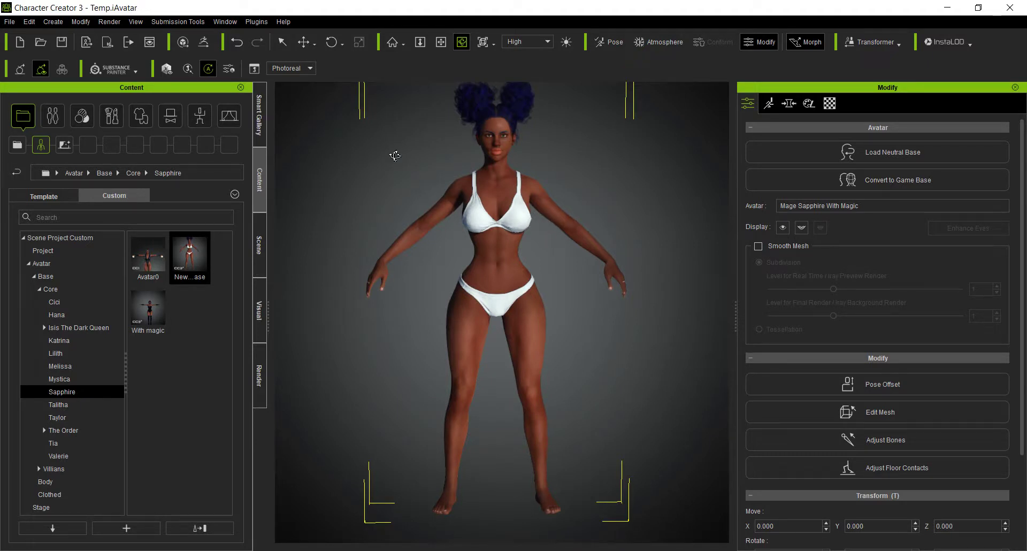
Send the avatar from Character Creator to iClone and switch iClone to the Standard workspace
left_click(108, 46)
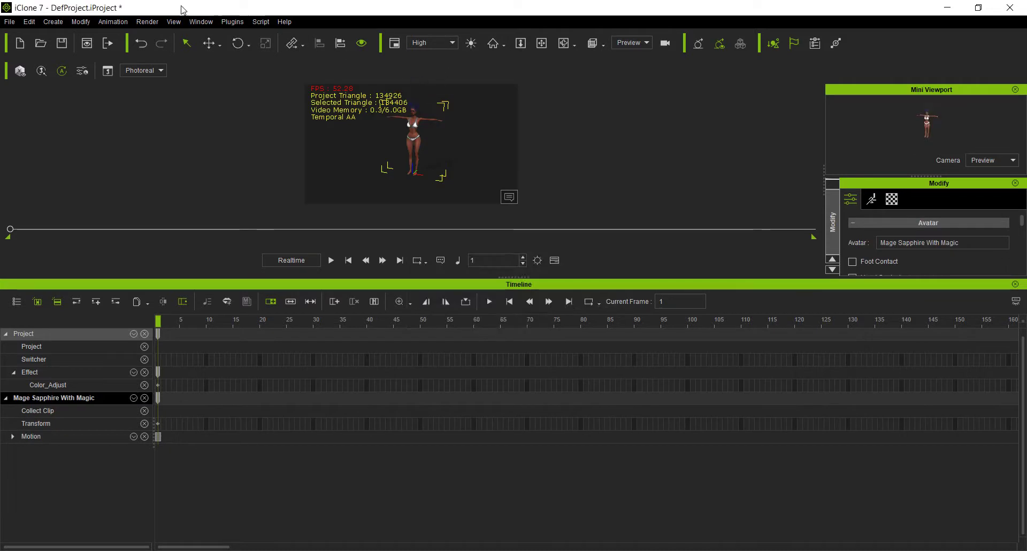
left_click(210, 25)
mouse_move(228, 36)
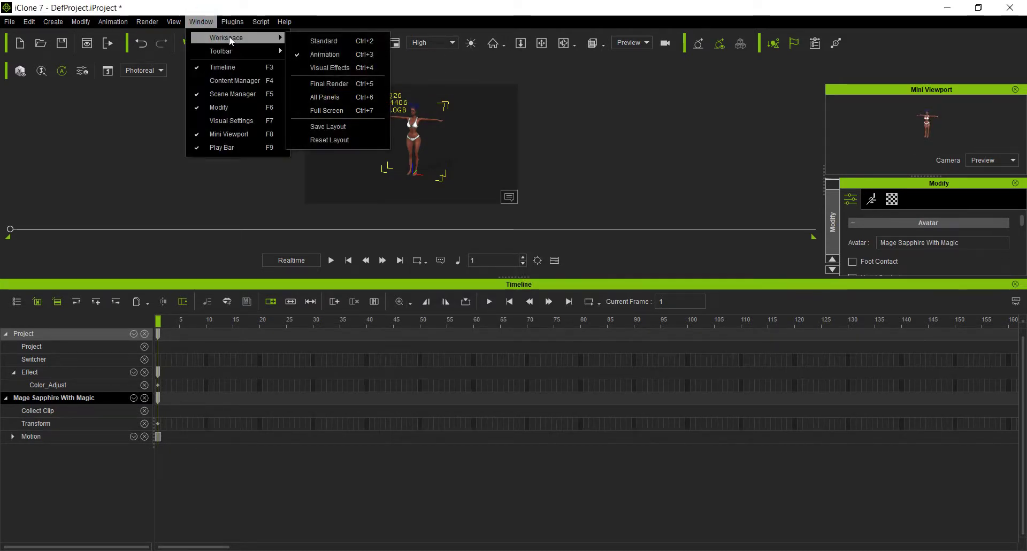
left_click(320, 40)
Enable Foot Contact and Hand Contact for the Mage Sapphire With Magic avatar
scroll(551, 306, "up", 2)
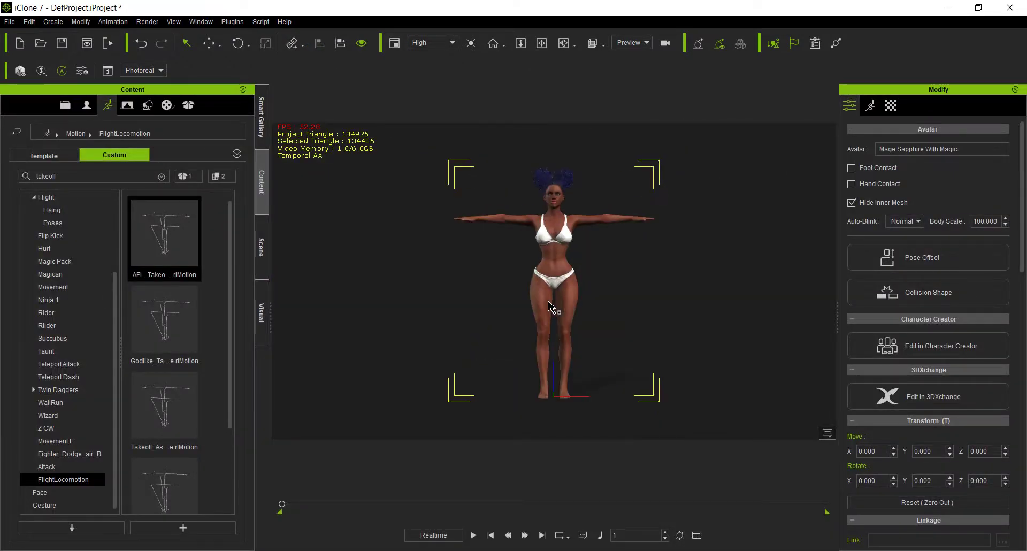
scroll(594, 310, "up", 2)
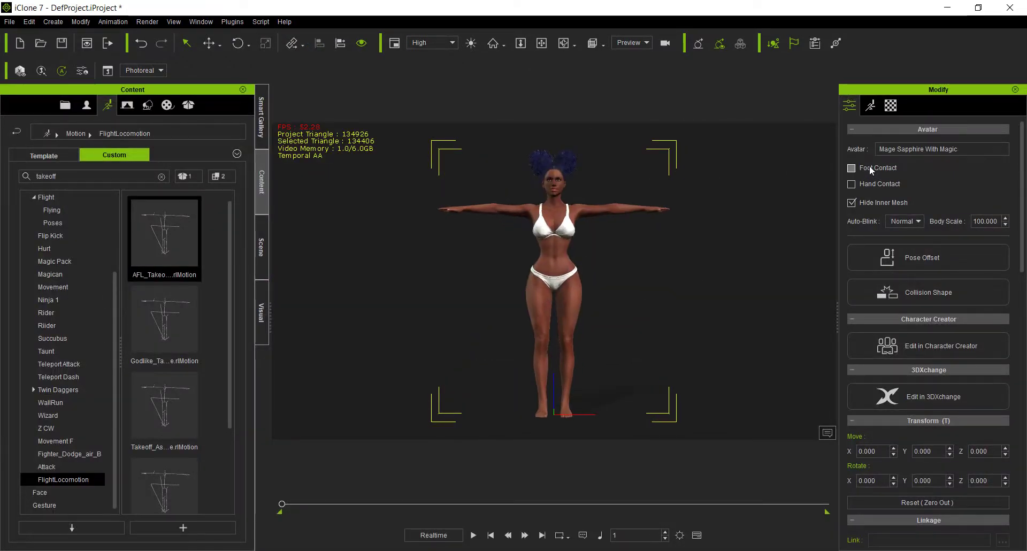
left_click(852, 168)
left_click(852, 184)
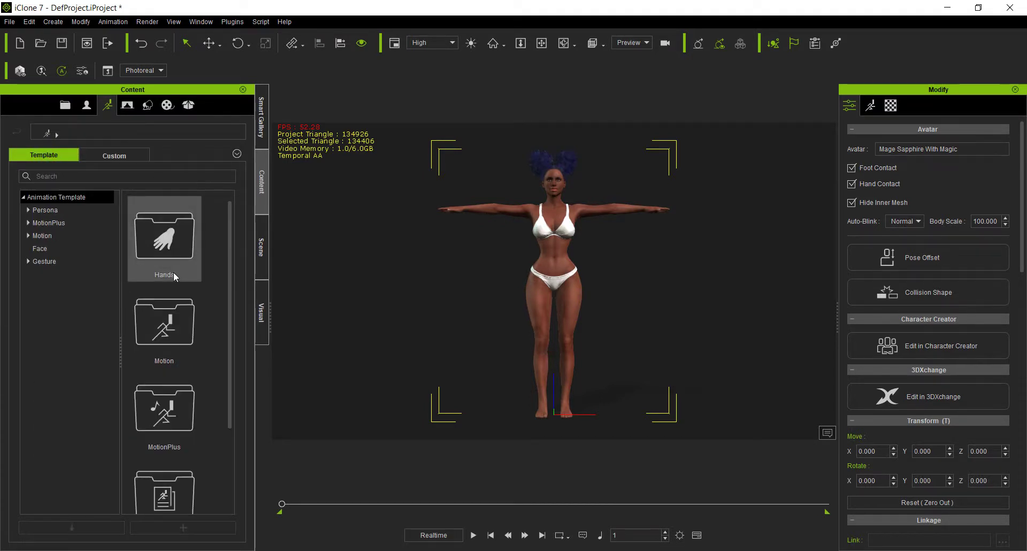
Find the _A Pose in the 00_Pose folder of the motion templates and apply it to the avatar
left_click(51, 210)
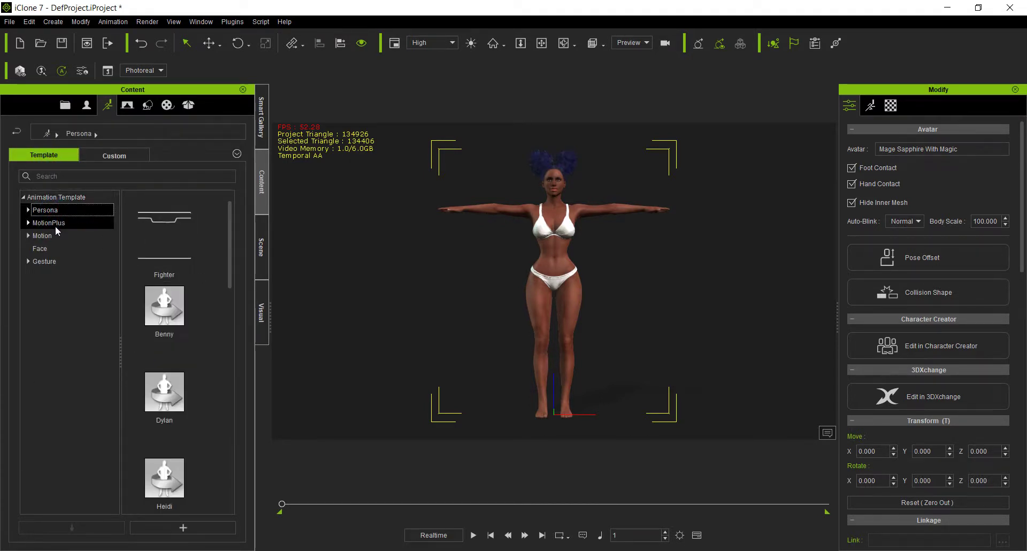
left_click(56, 226)
left_click(55, 236)
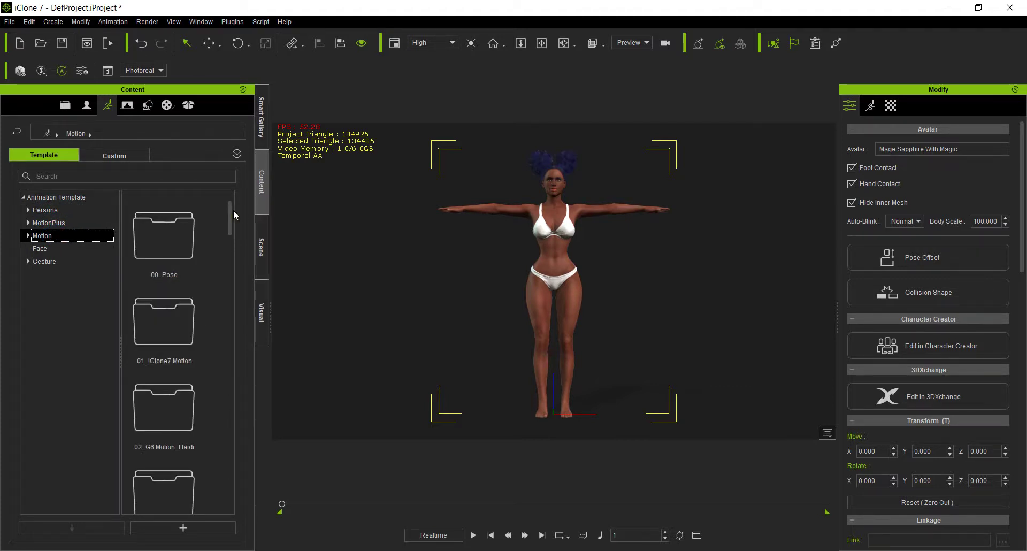
mouse_move(232, 213)
left_mouse_down()
mouse_move(232, 226)
mouse_move(227, 210)
left_mouse_up()
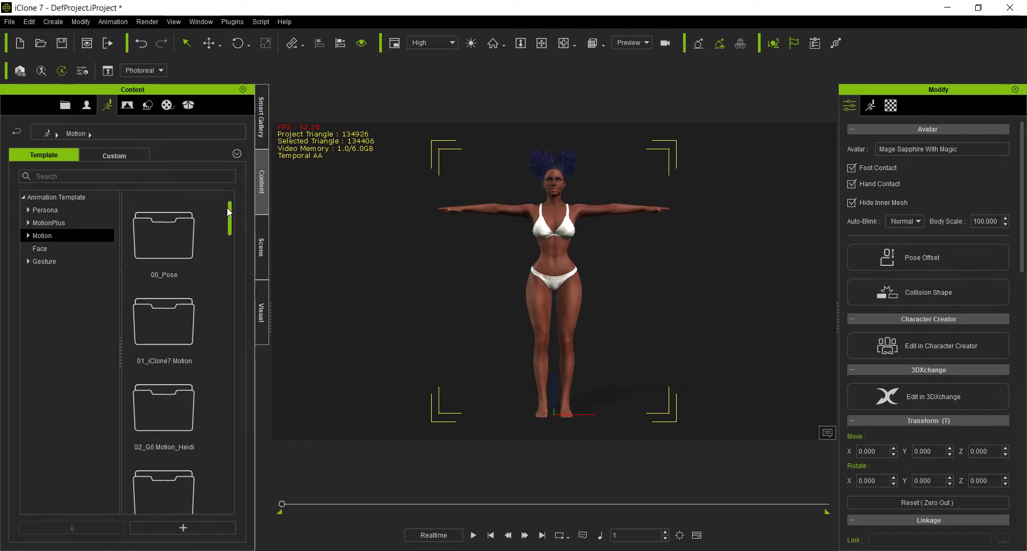
left_click(165, 235)
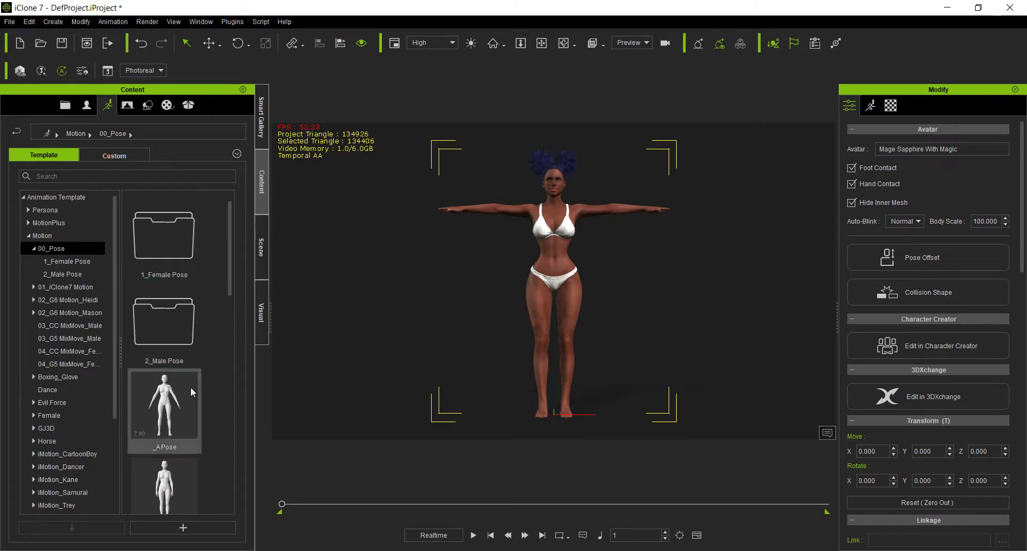
scroll(191, 387, "down", 3)
scroll(212, 403, "up", 3)
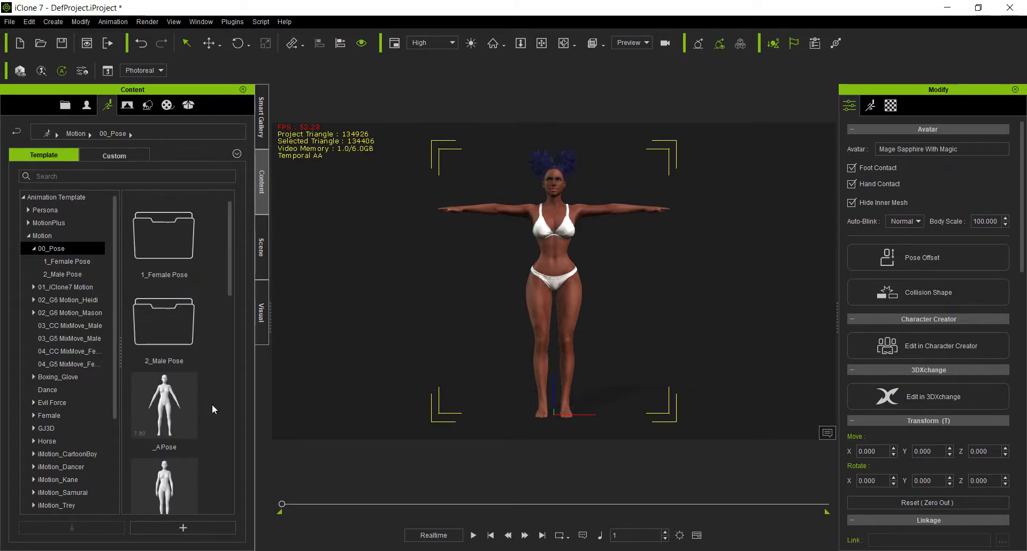
scroll(214, 406, "down", 3)
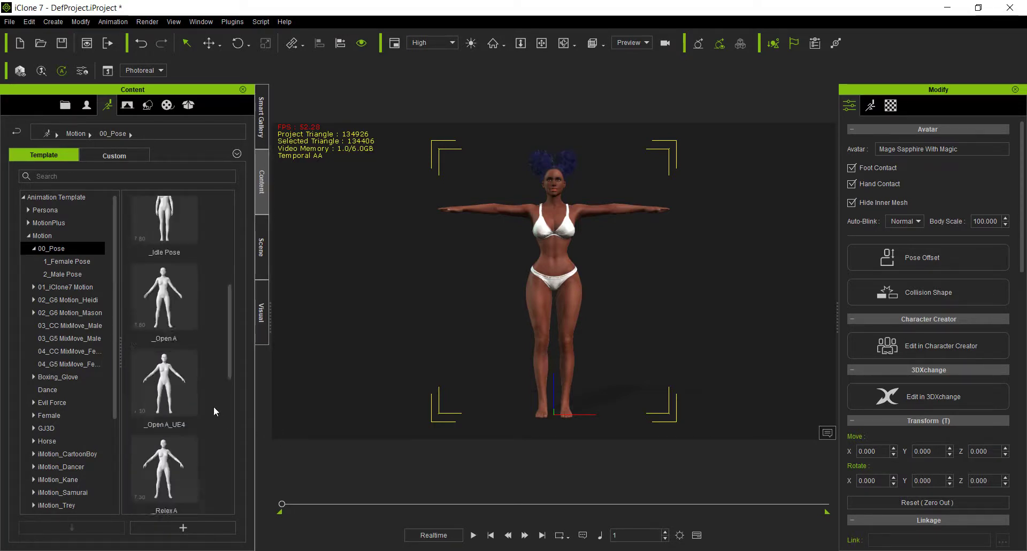
scroll(214, 406, "up", 3)
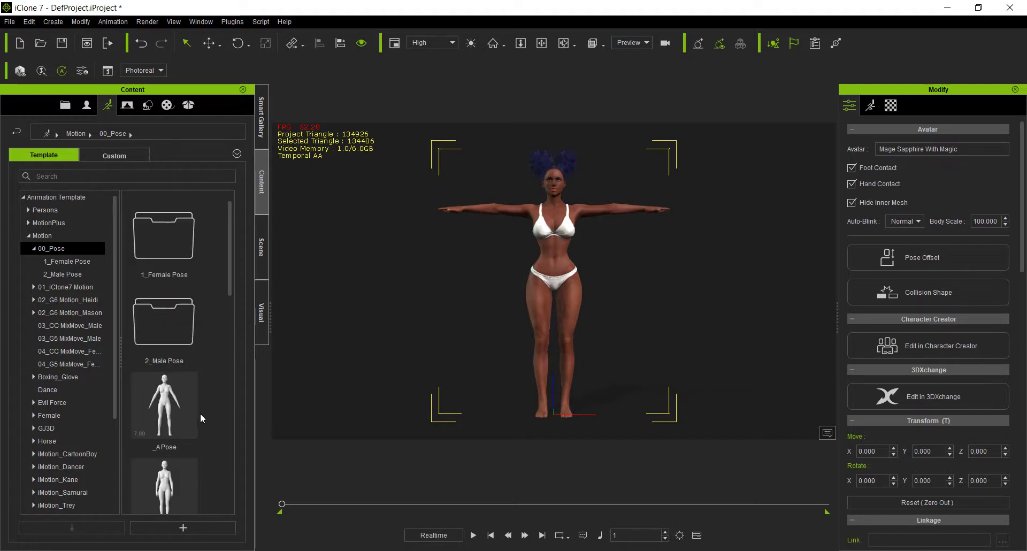
scroll(212, 458, "down", 5)
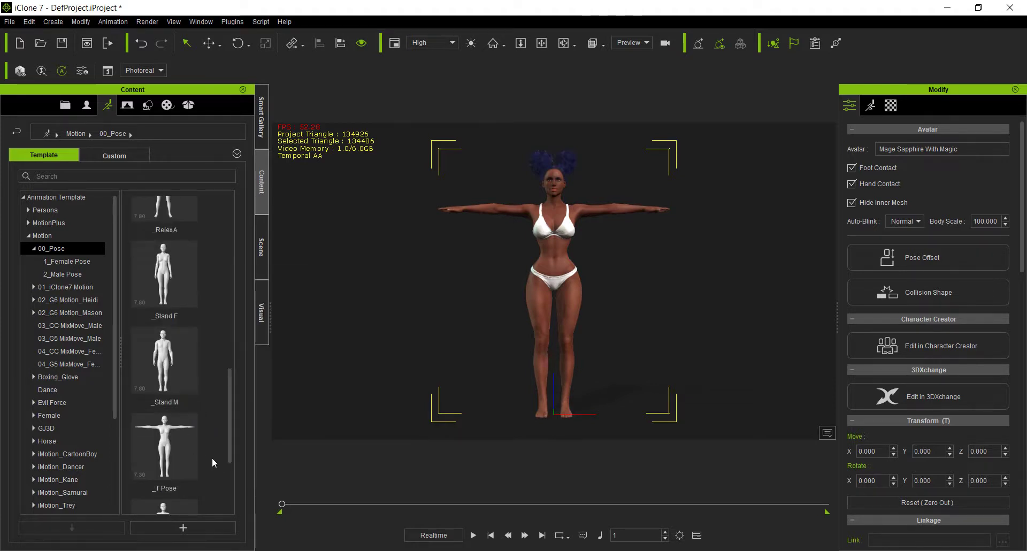
scroll(214, 455, "up", 5)
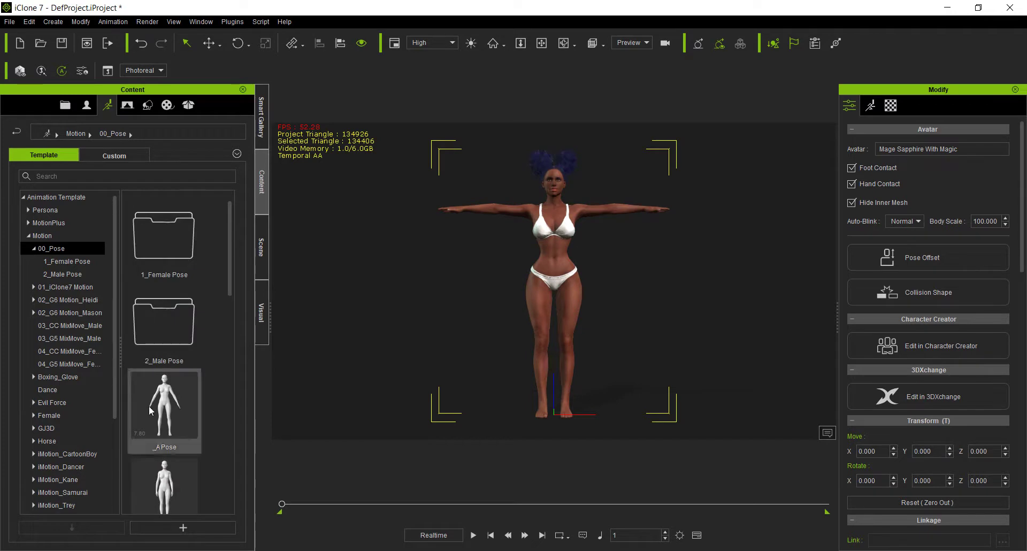
double_click(176, 402)
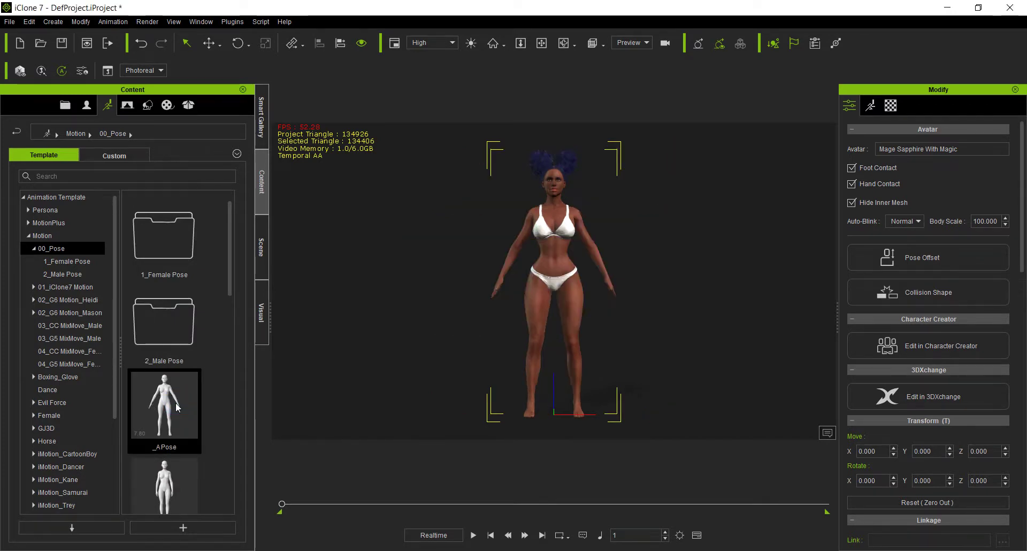
Move the playhead to frame 100
left_click(621, 535)
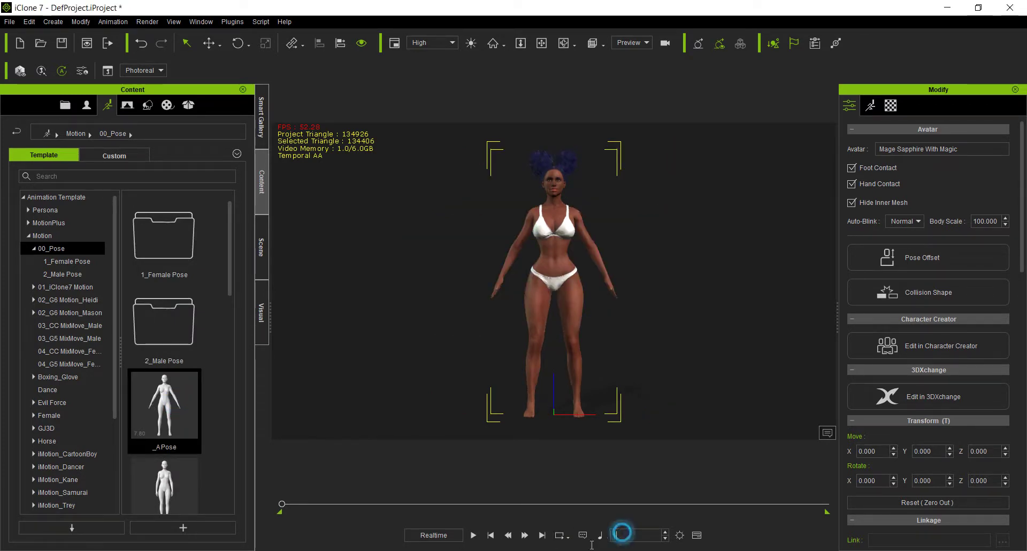
type("00")
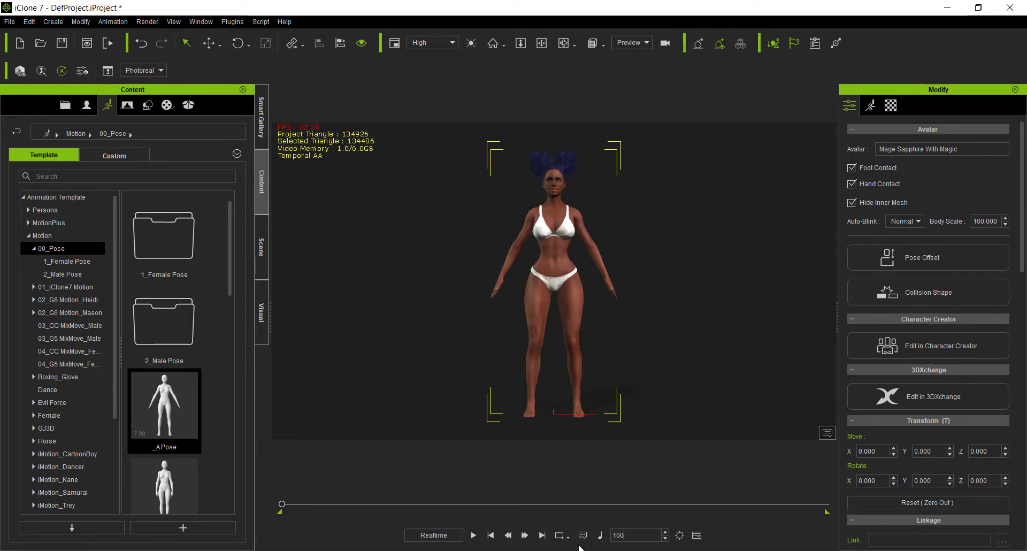
key("Return")
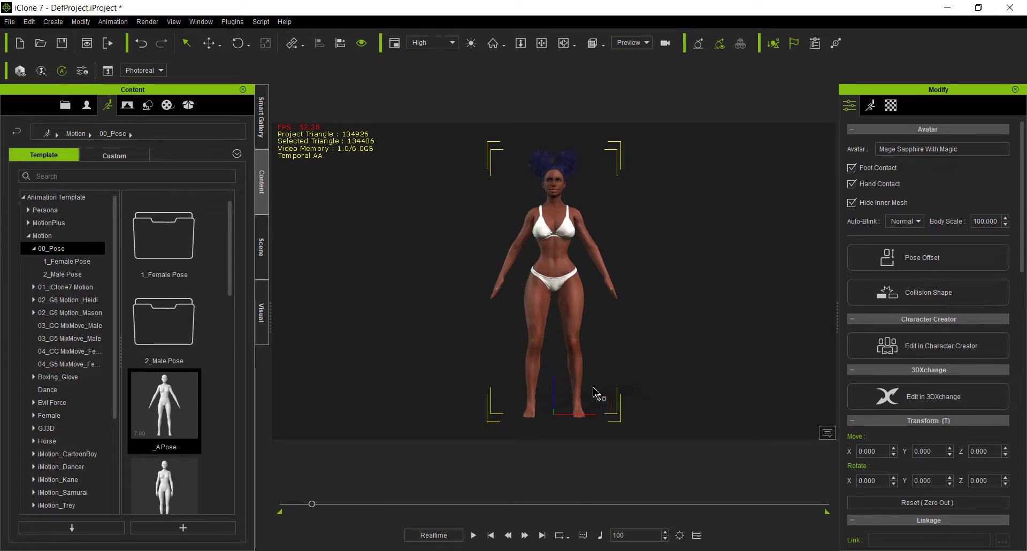
Open Motion Puppet for the avatar and load the Walk.iPuppet file from the Sapphire folder
left_click(870, 107)
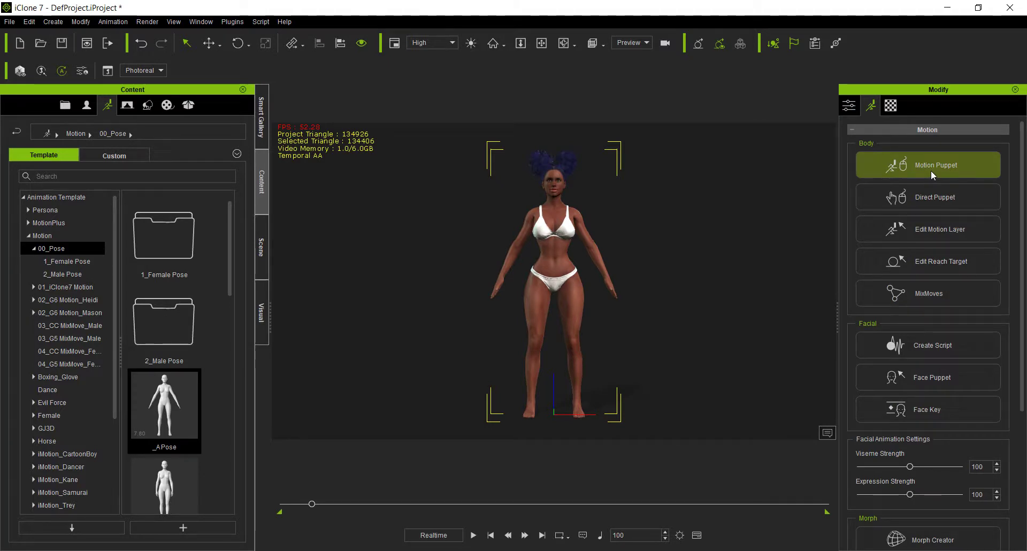
left_click(931, 170)
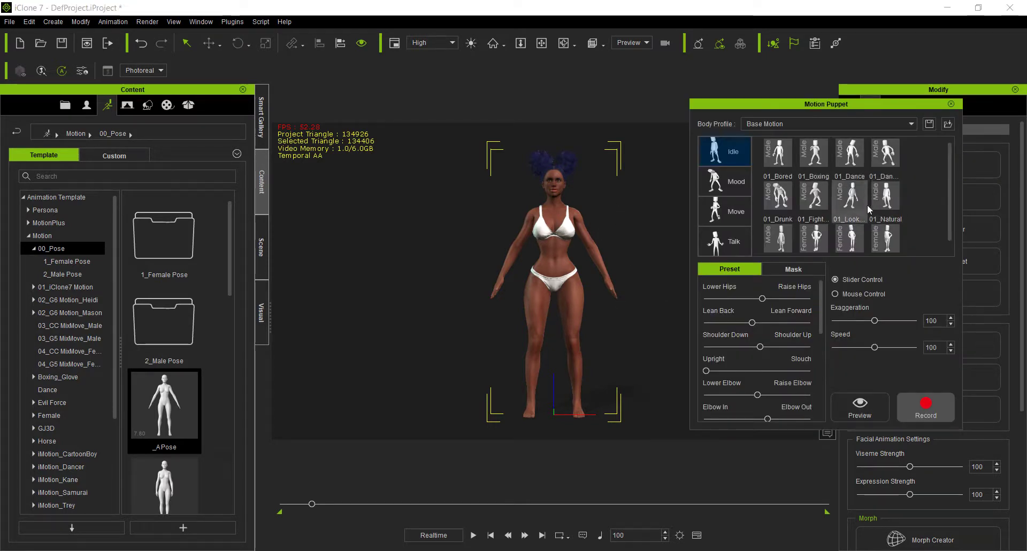
left_click(948, 124)
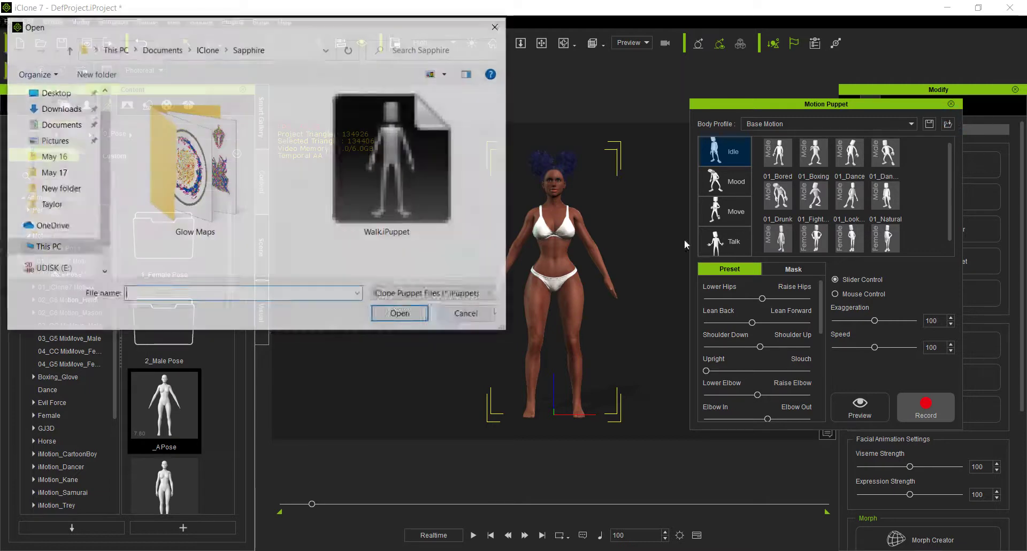
left_click(388, 193)
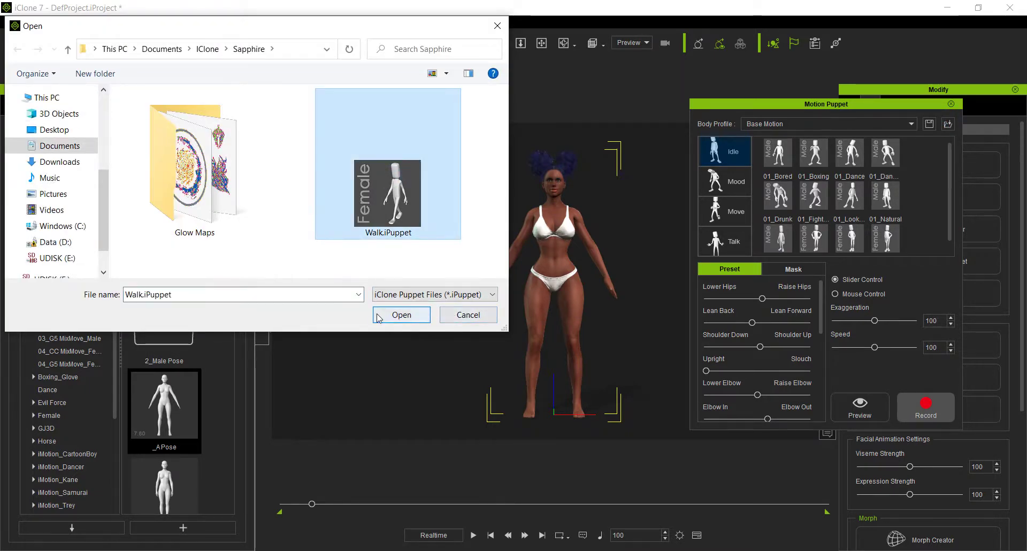
left_click(402, 315)
Set the puppet speed to 60 and record the walk motion from frame 100 to about frame 628
double_click(941, 349)
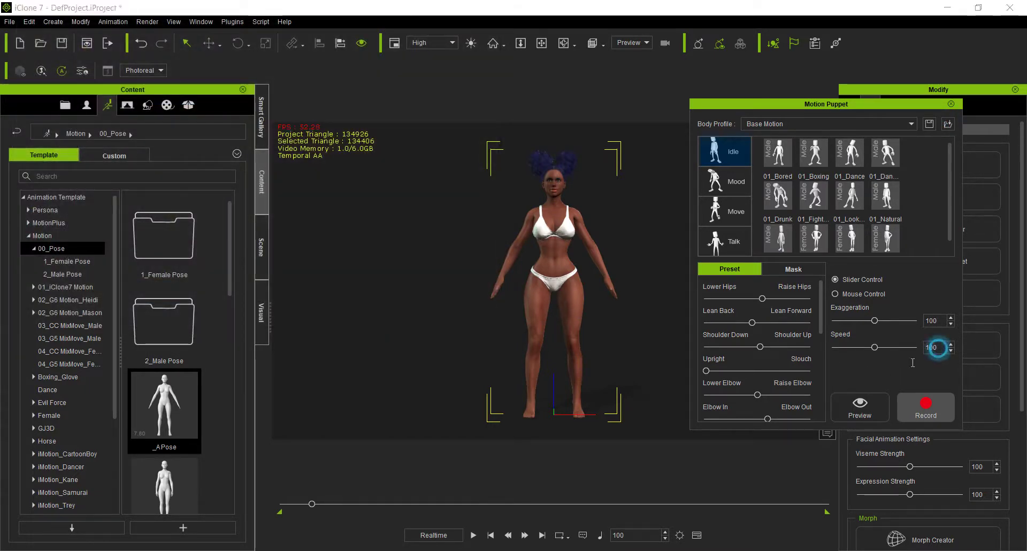
type("60")
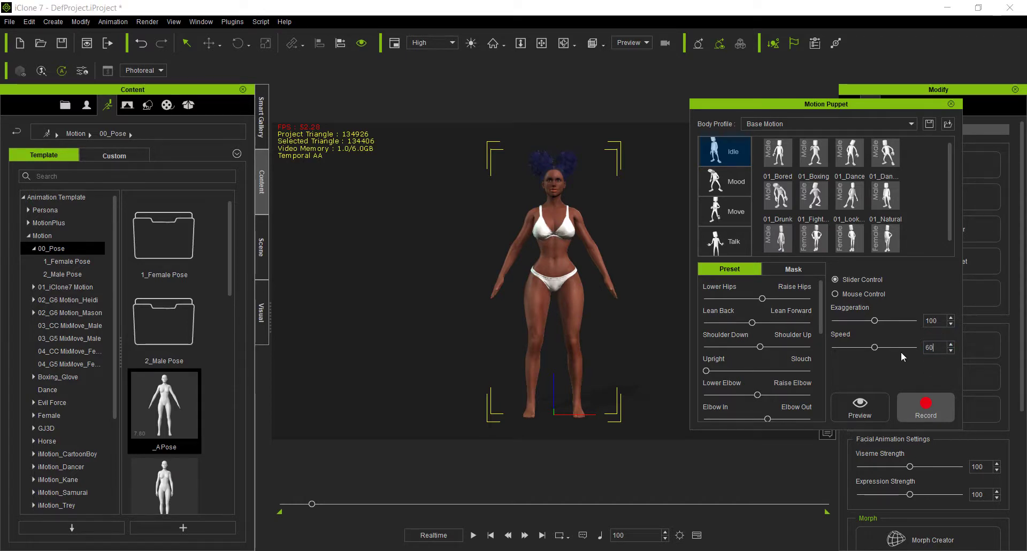
left_click(933, 405)
key("space")
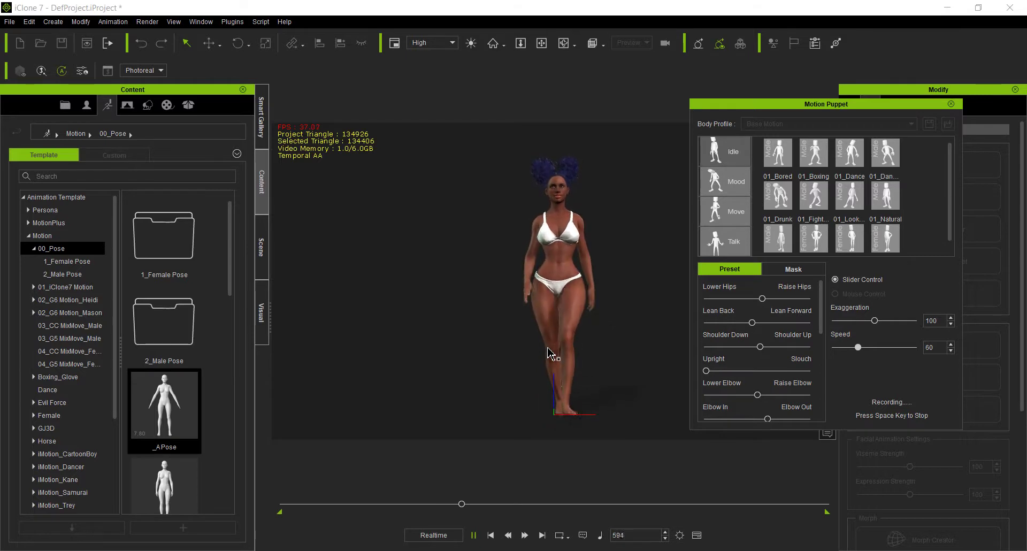
key("space")
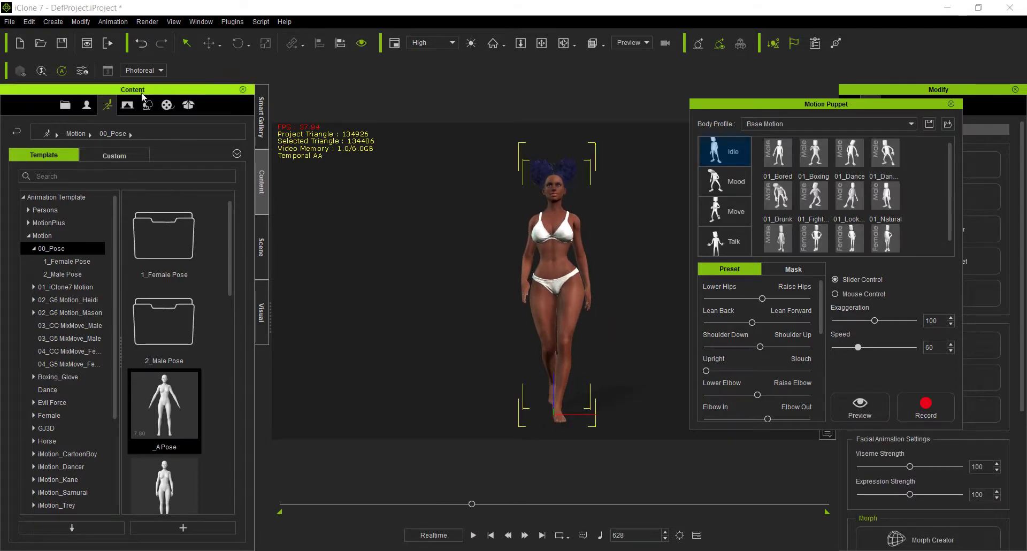
Search the custom FlightLocomotion motions for "takeoff" and apply the AFL takeoff motion to the avatar at the current frame
left_click(115, 155)
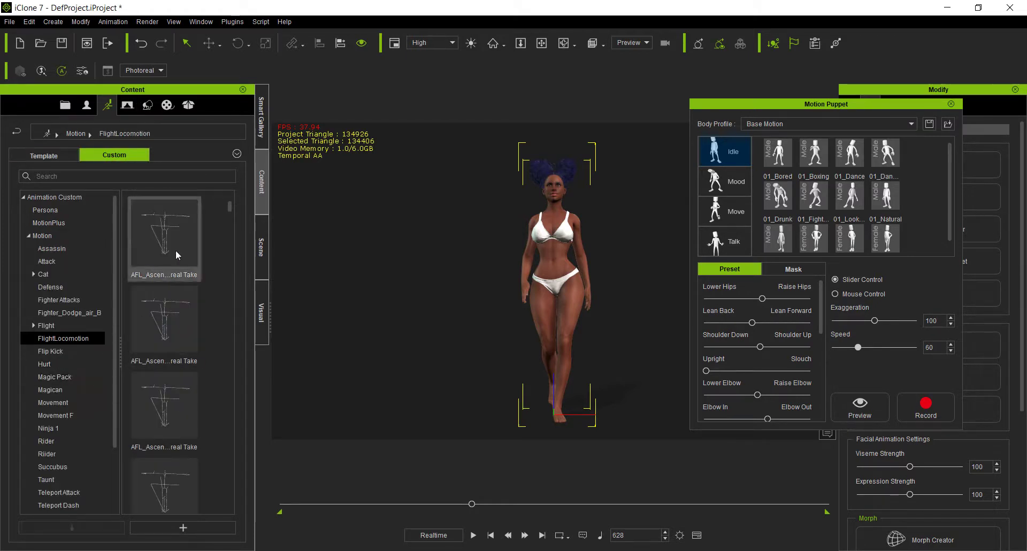
scroll(176, 249, "down", 5)
scroll(176, 345, "up", 5)
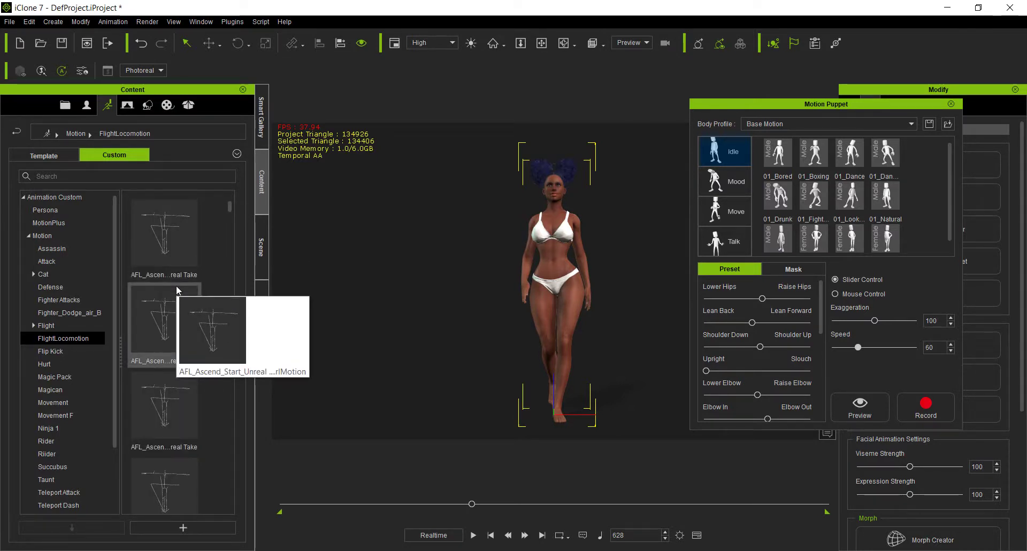
left_click(129, 180)
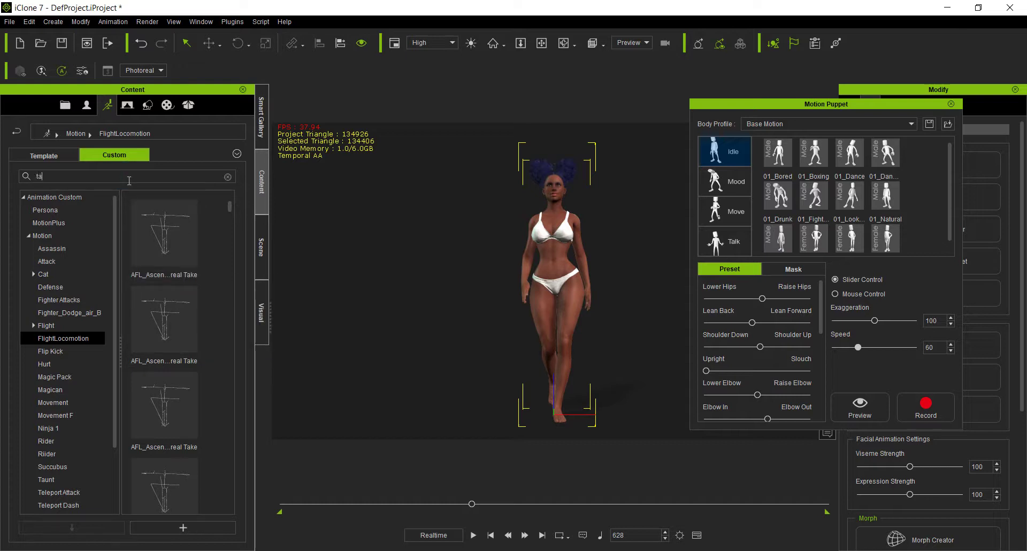
type("takeoff")
key("Return")
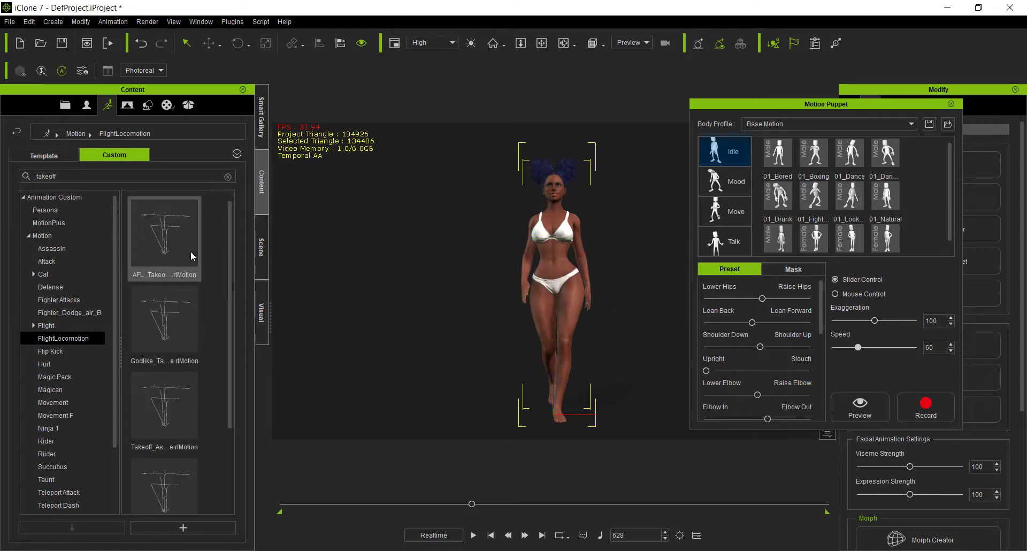
double_click(177, 242)
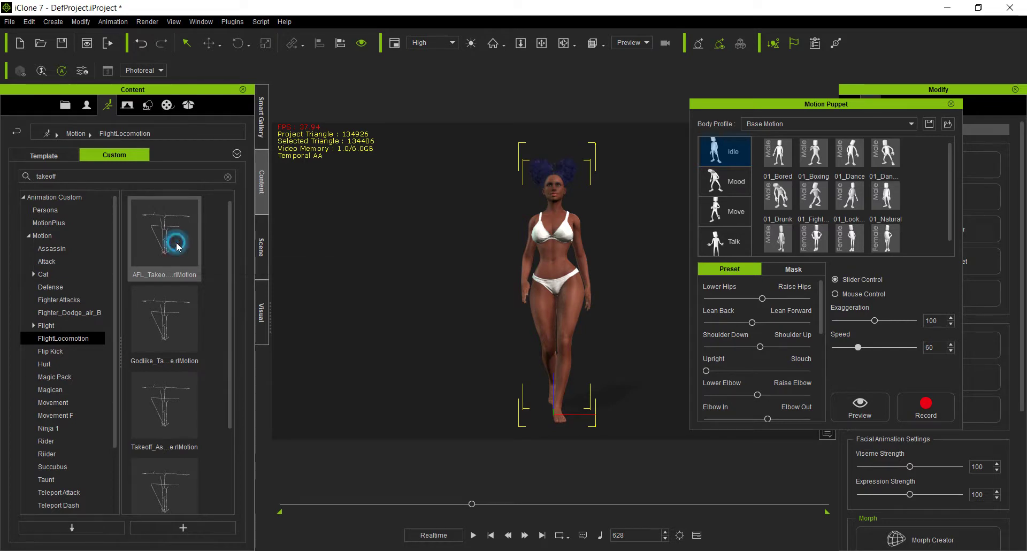
Play back the takeoff motion briefly, stop it, and move the playhead to frame 805
left_click(472, 536)
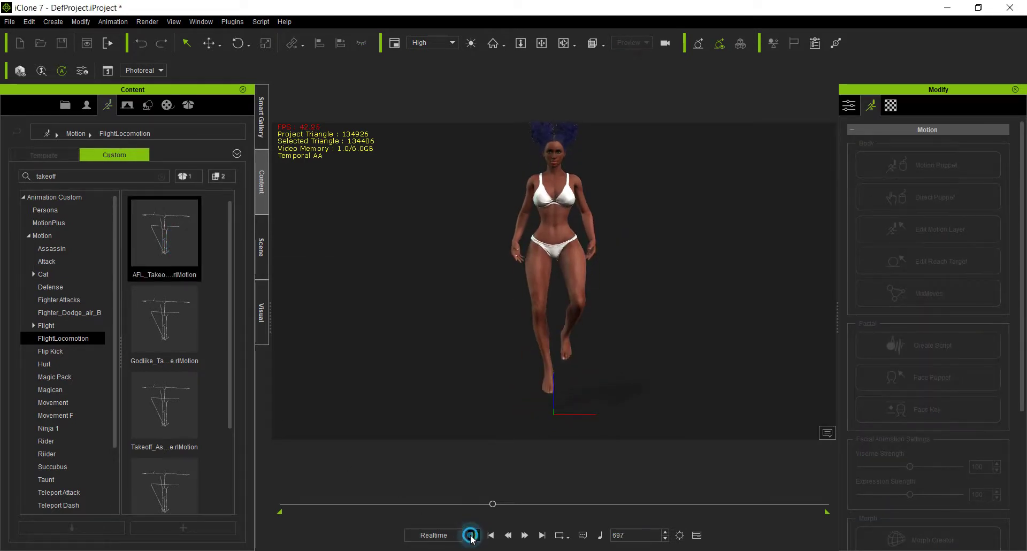
left_click(471, 536)
left_click_drag(496, 504, 526, 504)
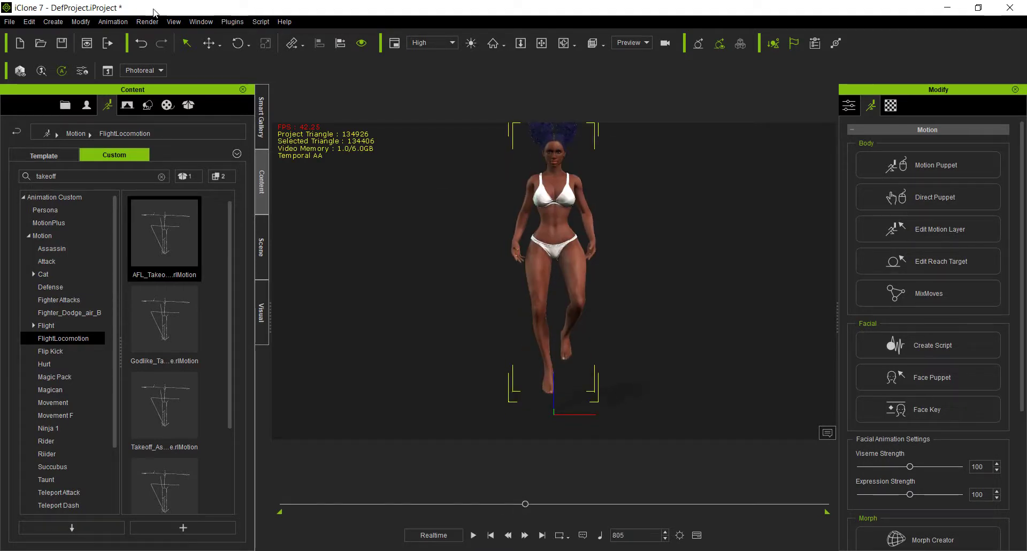
Switch the workspace to the Animation layout
left_click(206, 21)
mouse_move(258, 40)
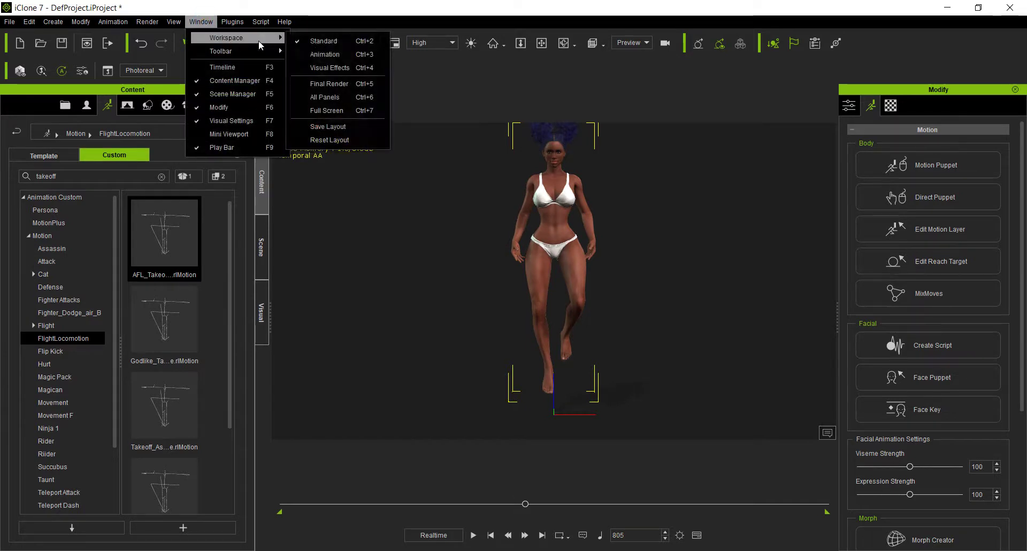
left_click(340, 54)
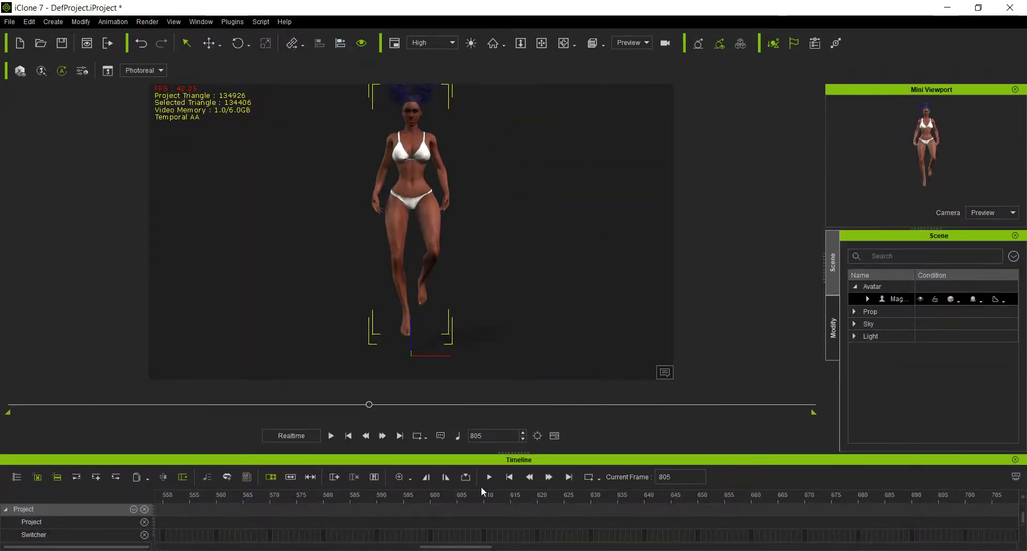
Enlarge the Timeline panel and select the short A-pose clip at frame 1 of the avatar's Motion track
left_click_drag(489, 454, 459, 252)
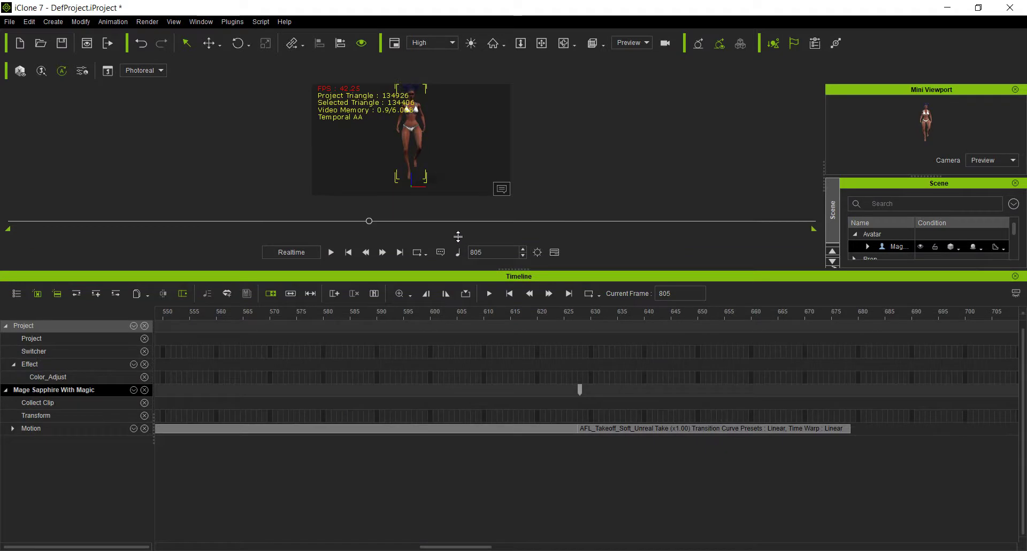
left_click_drag(471, 546, 172, 549)
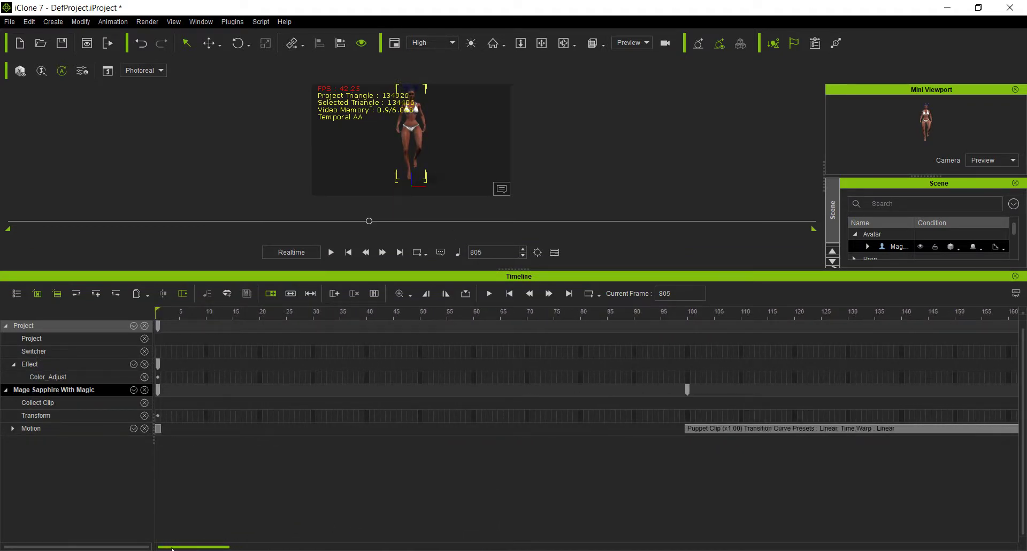
left_click(157, 429)
left_click(162, 430)
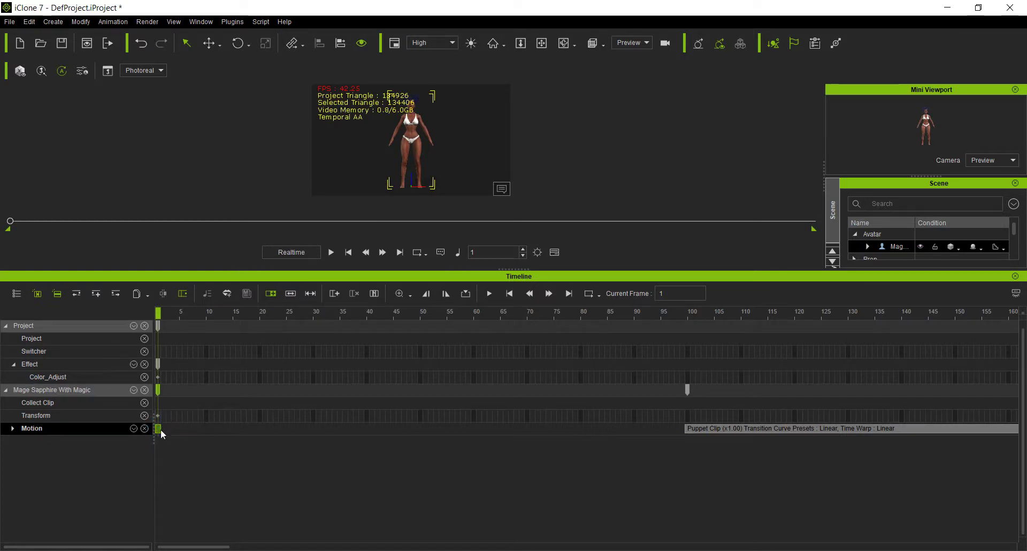
left_click(161, 429)
left_click_drag(162, 431, 265, 427)
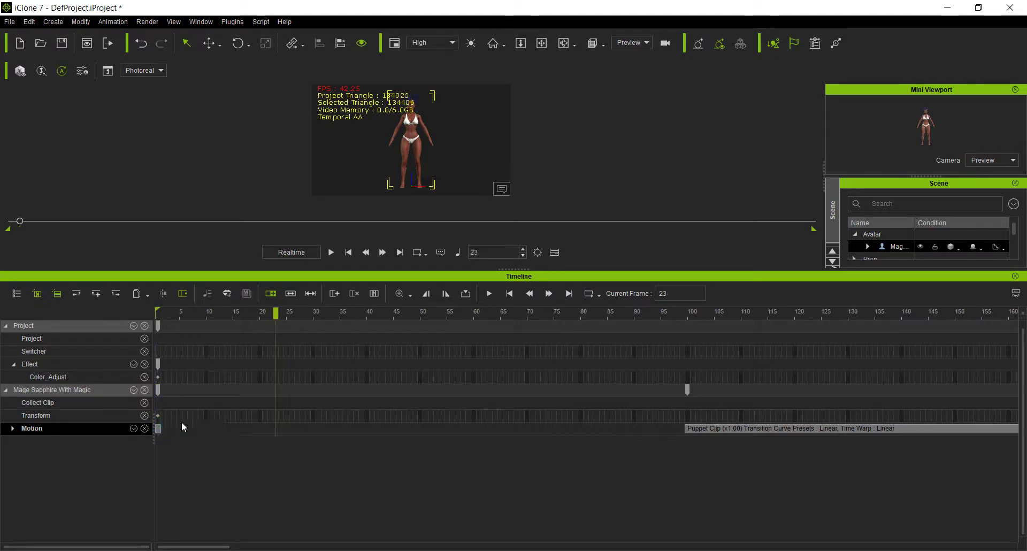
left_click(159, 430)
left_click(159, 430)
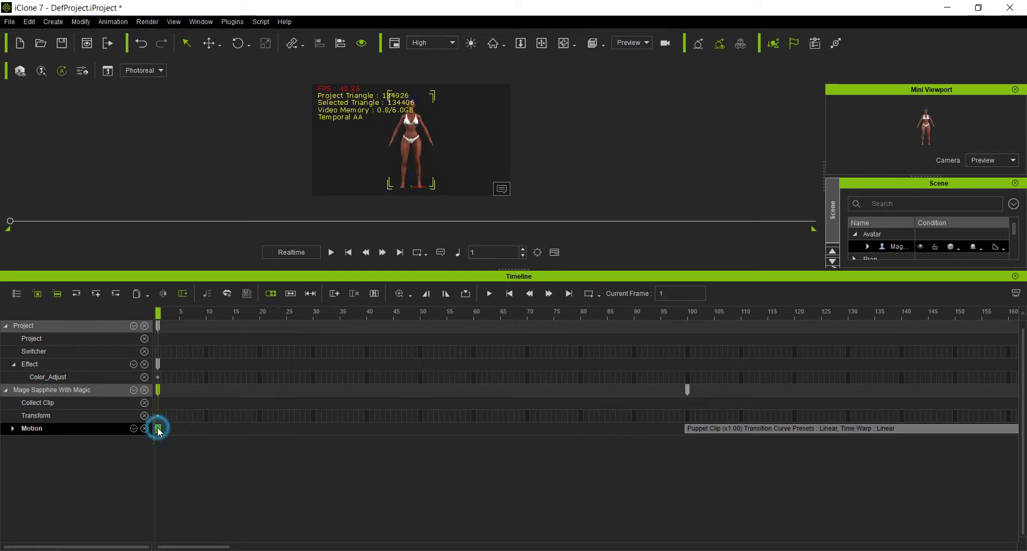
Merge the recorded puppet walk clip and the AFL takeoff clip on the avatar's Motion track
left_click(763, 429)
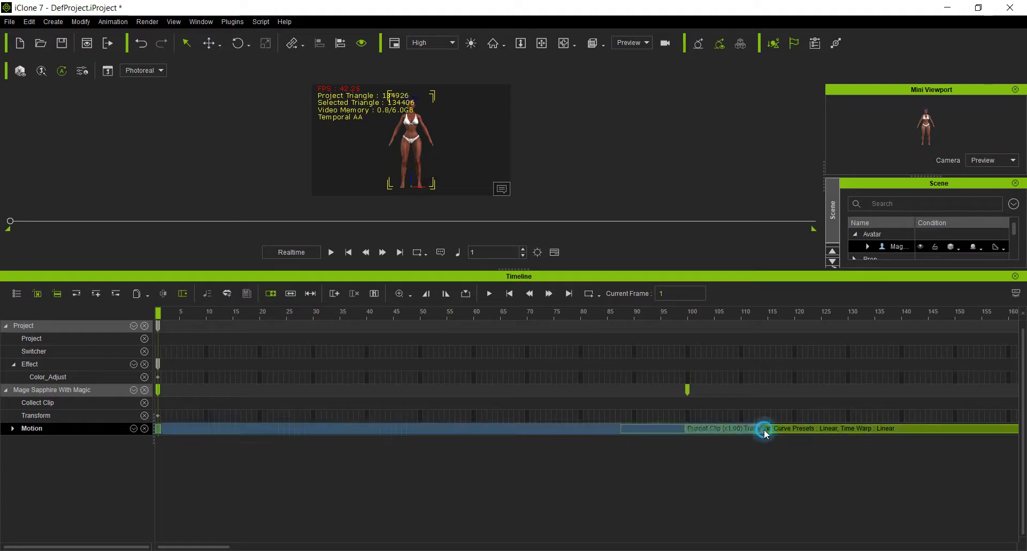
left_click_drag(194, 547, 467, 547)
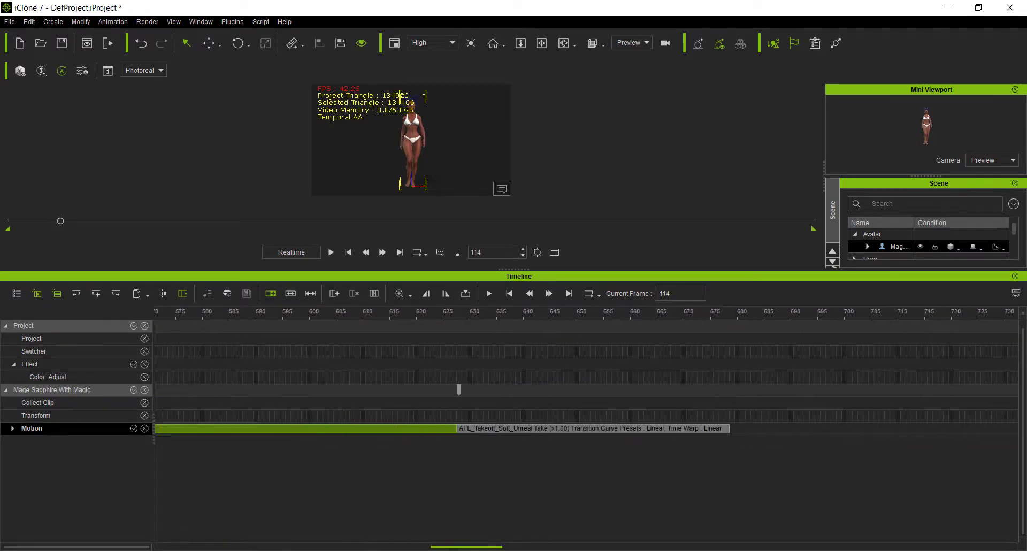
left_click(521, 428)
right_click(522, 426)
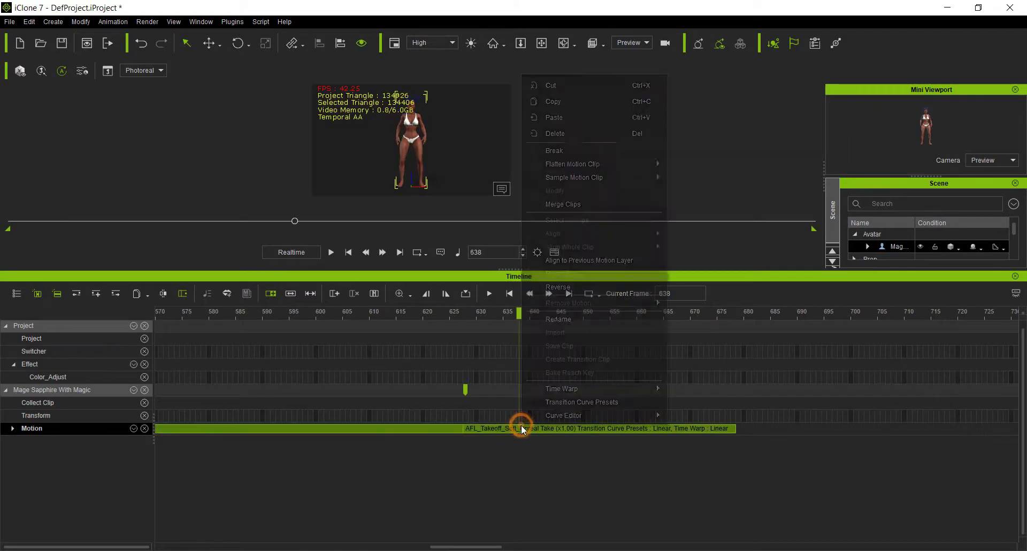
left_click(572, 204)
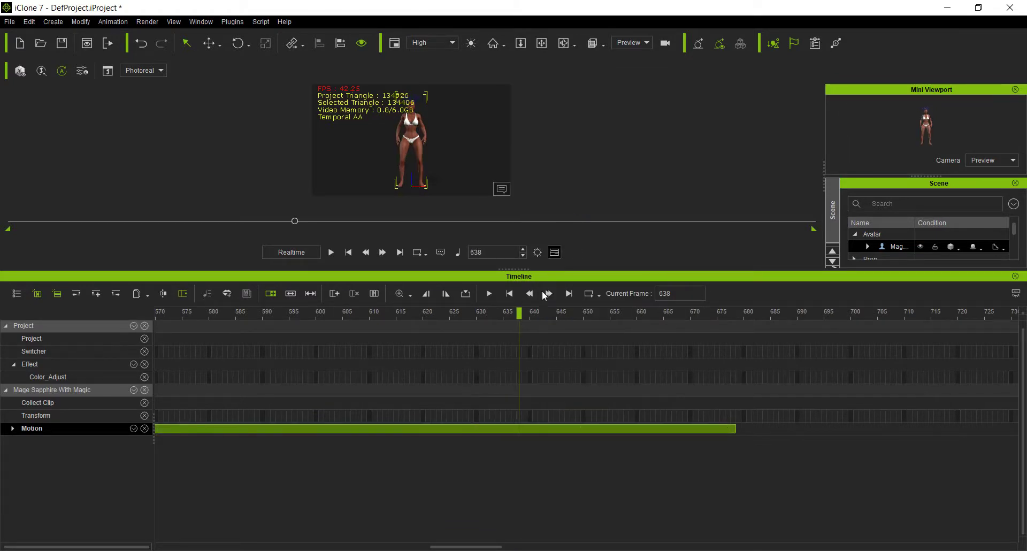
Merge the A-pose clip at frame 1 with the combined walk and takeoff clip
left_click_drag(491, 547, 219, 547)
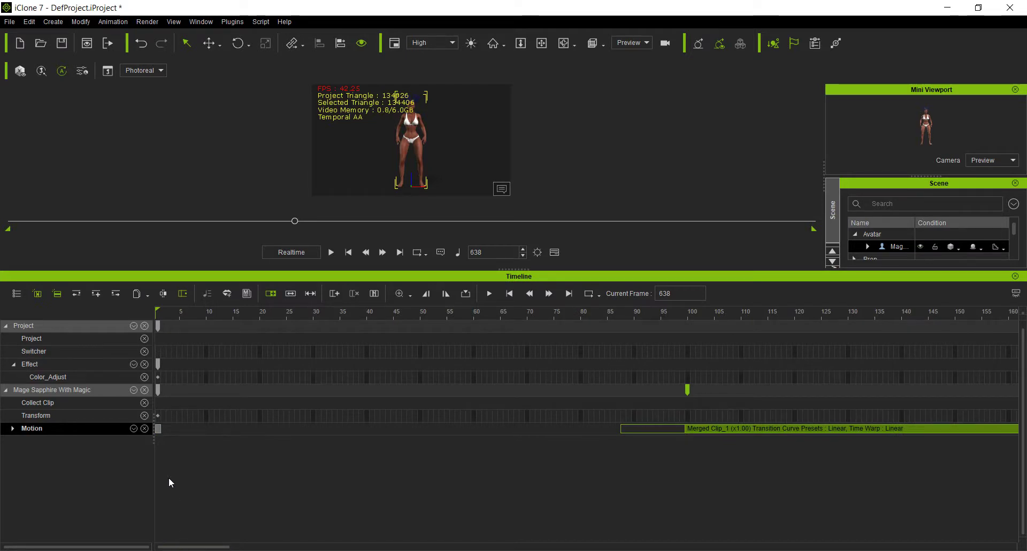
left_click(158, 428)
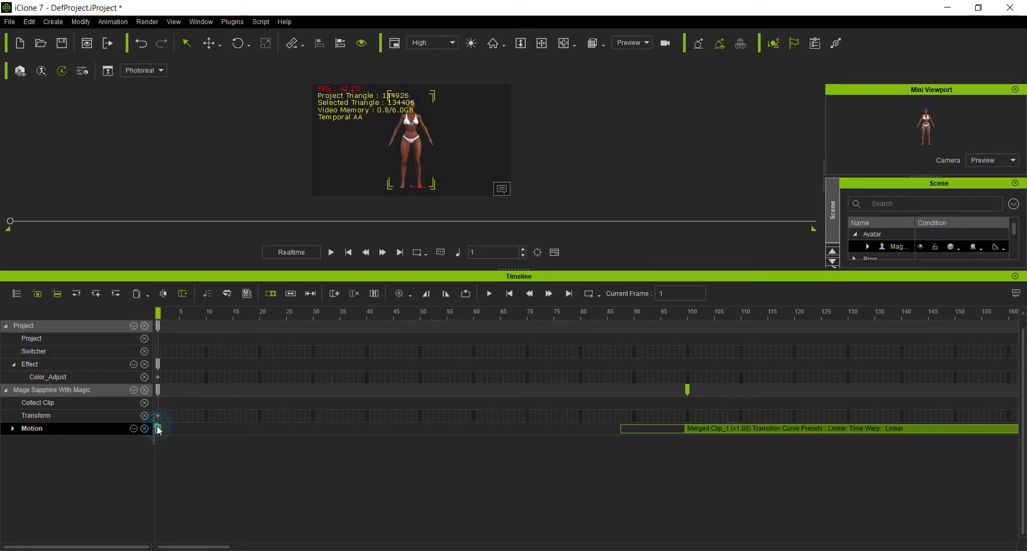
right_click(159, 430)
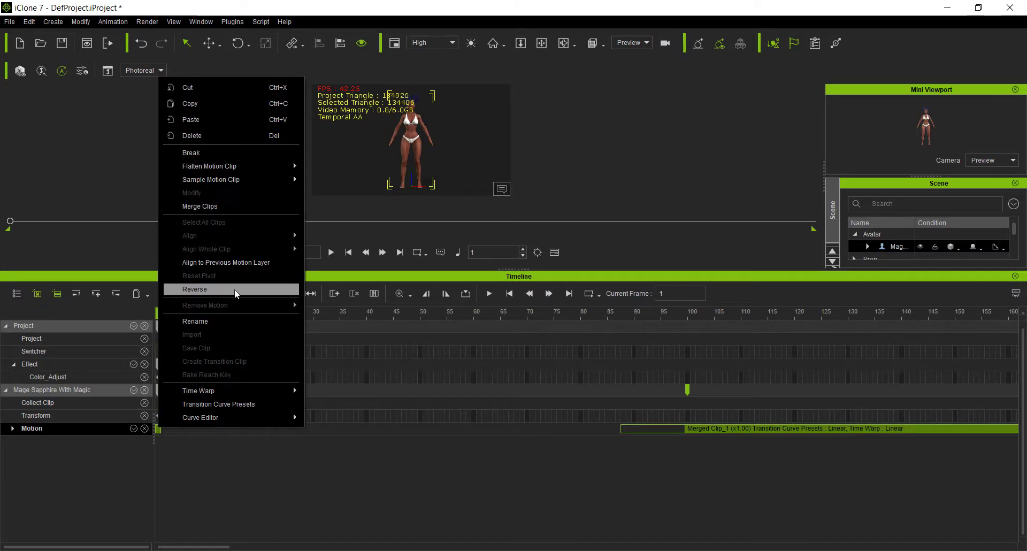
left_click(253, 207)
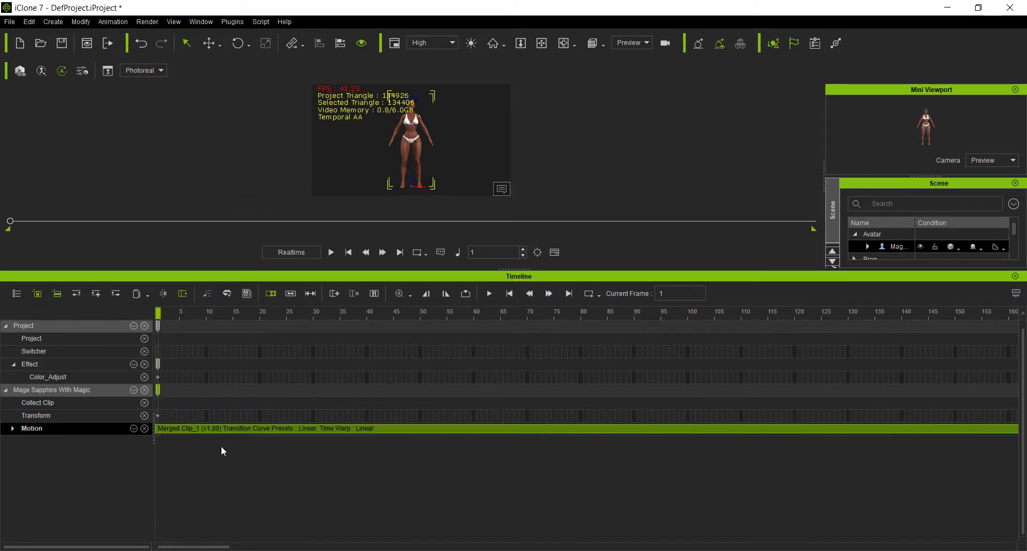
Play back the merged motion from the start to check the walk and takeoff
left_click_drag(226, 548, 98, 526)
left_click(332, 256)
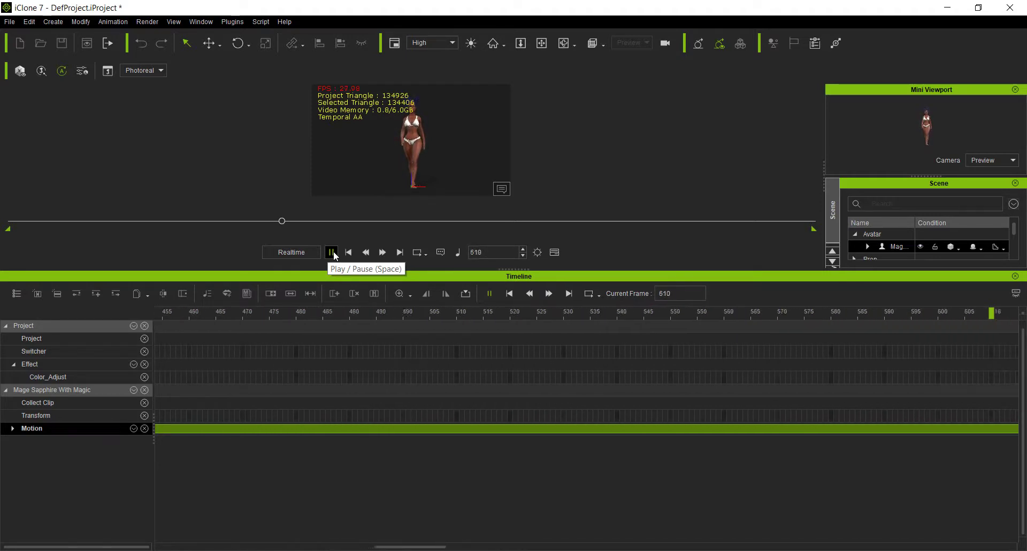
left_click(333, 251)
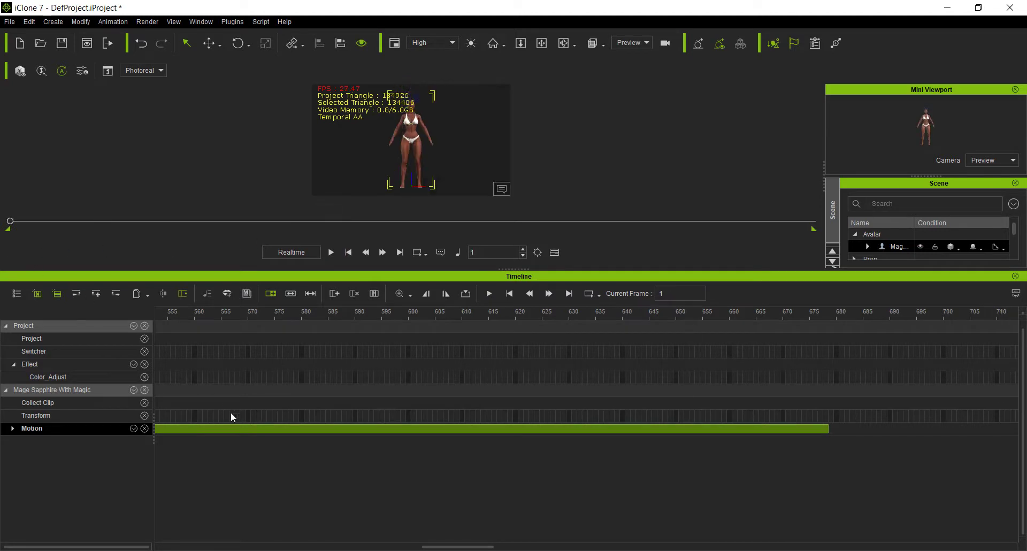
Save the merged motion clip as WalkFly.rlMotion in Documents, replacing the existing file
right_click(240, 429)
left_click(339, 351)
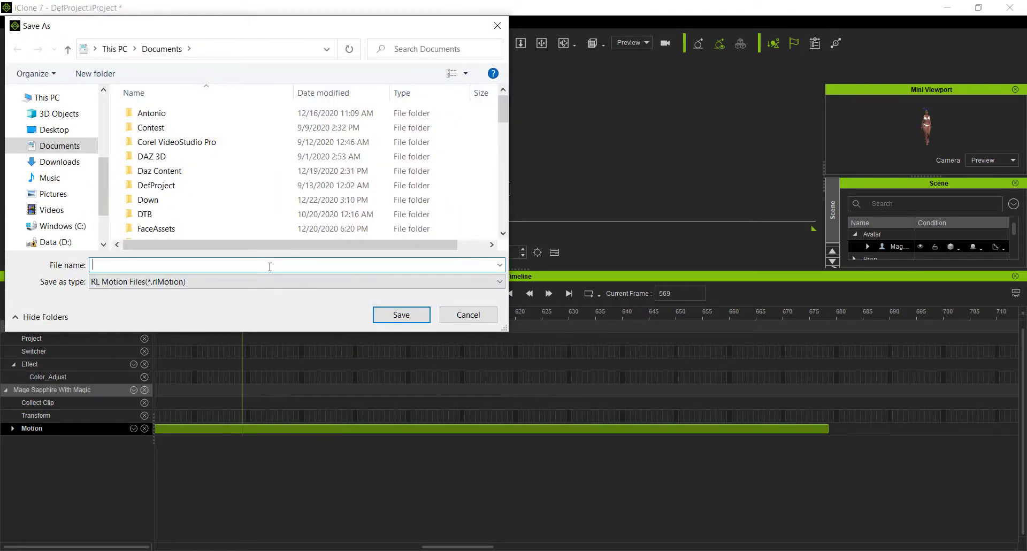
type("Walk")
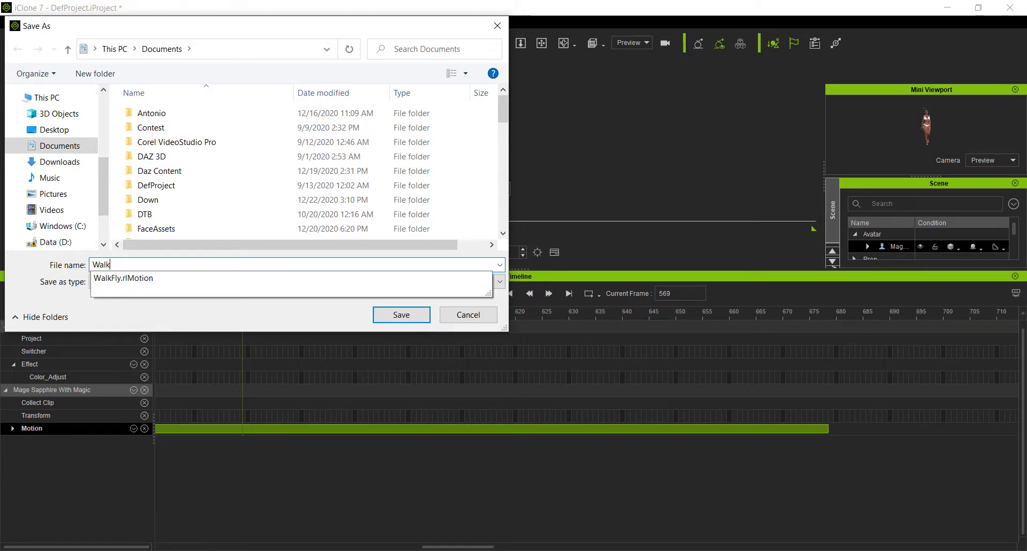
left_click(213, 285)
left_click(401, 315)
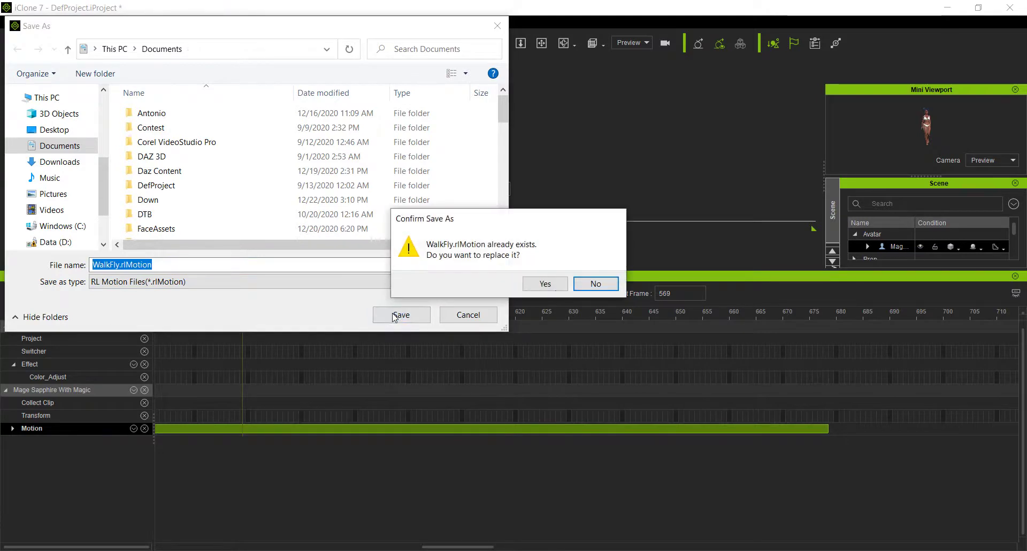
left_click(556, 285)
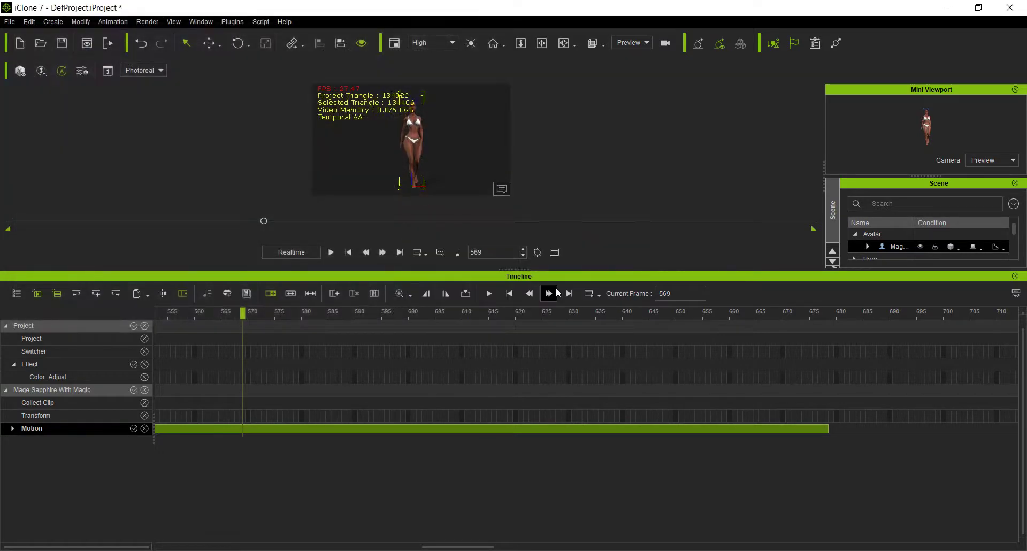
Switch to Character Creator 3 and apply the _APose motion template to the Mage Sapphire avatar
key("alt+Tab")
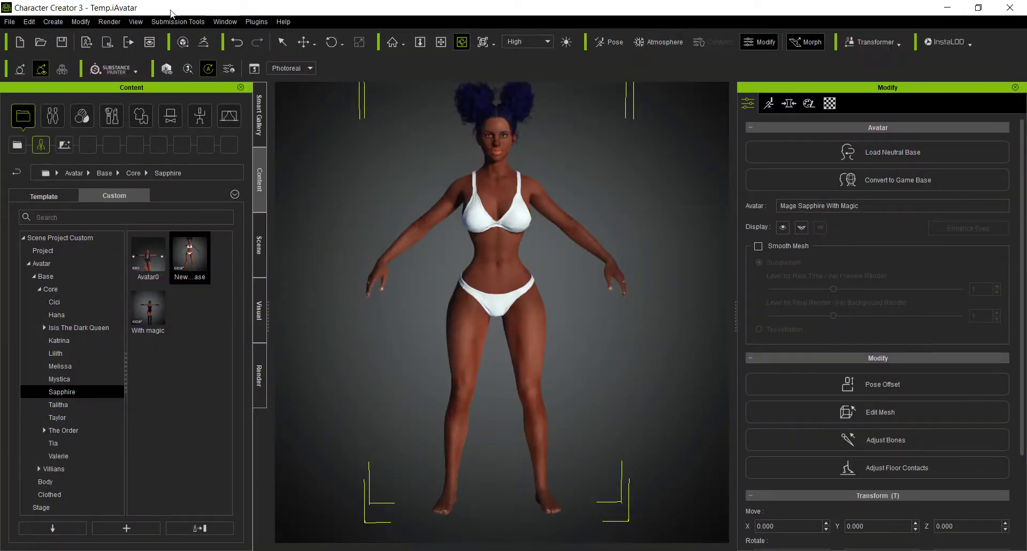
left_click(199, 116)
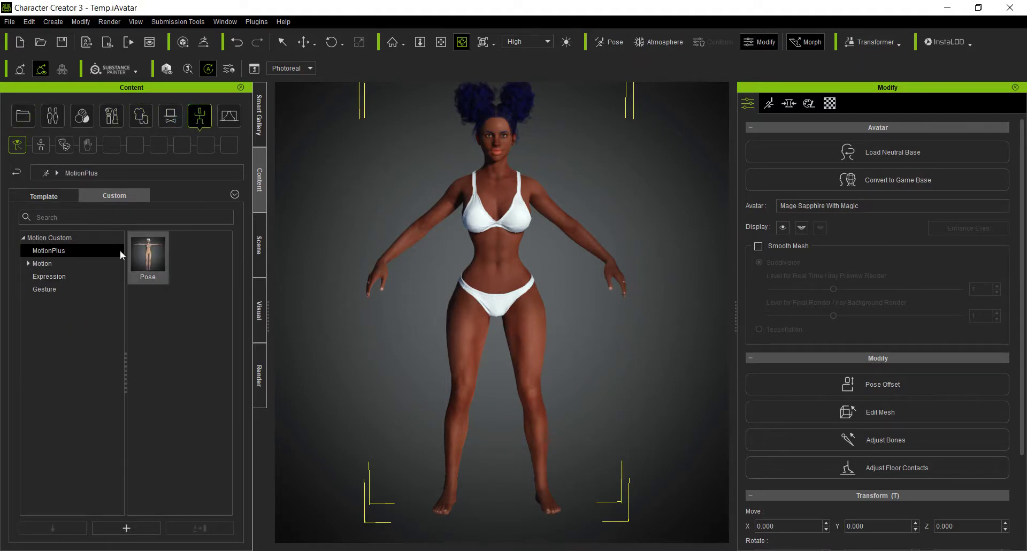
left_click(37, 194)
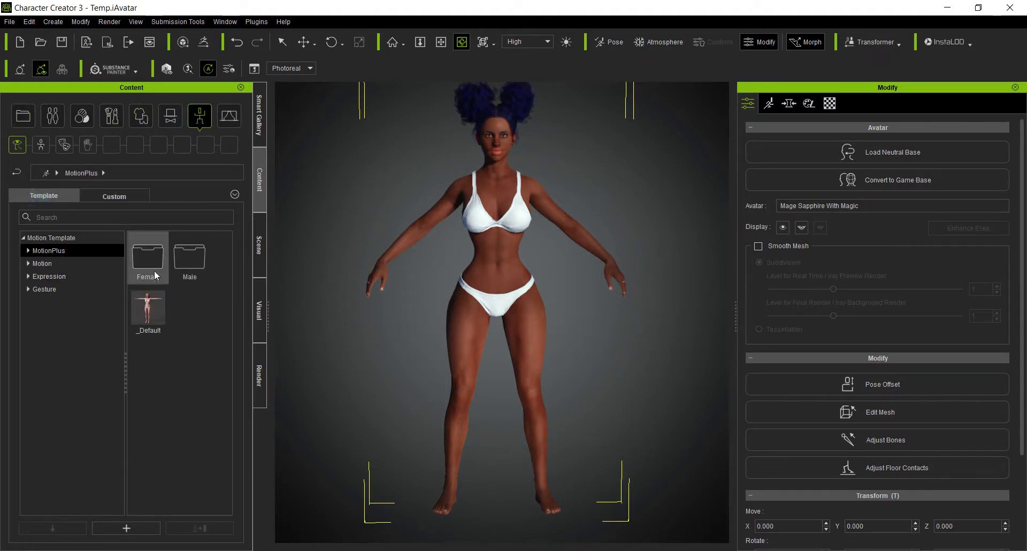
left_click(51, 264)
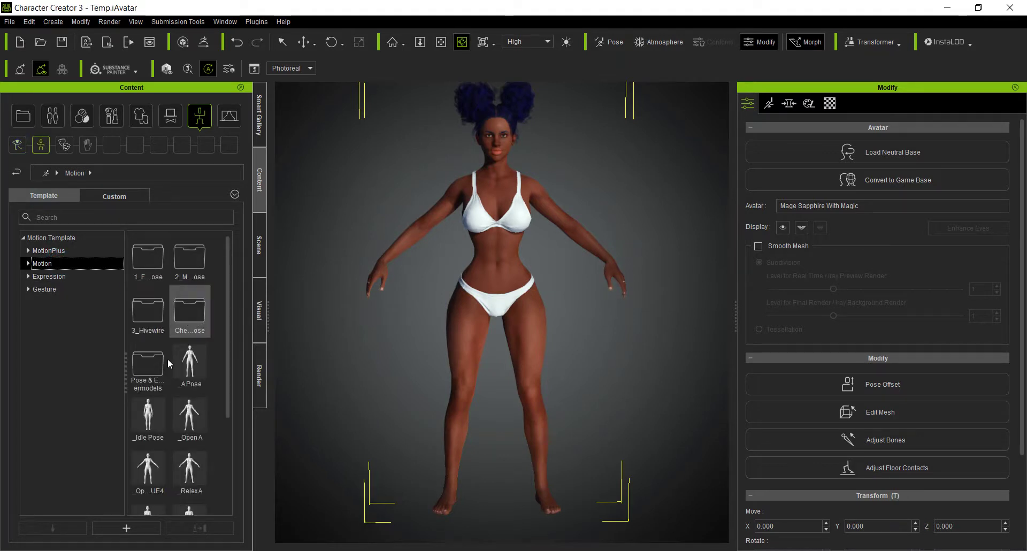
double_click(187, 369)
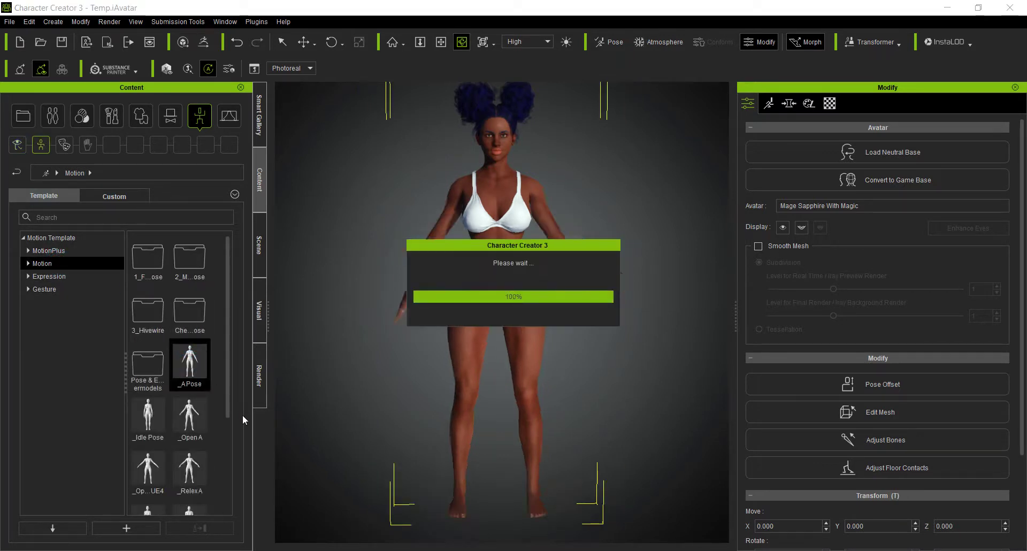
Open the clothed-character FBX export settings and choose Maya as the target tool preset
left_click(51, 22)
mouse_move(8, 24)
mouse_move(75, 129)
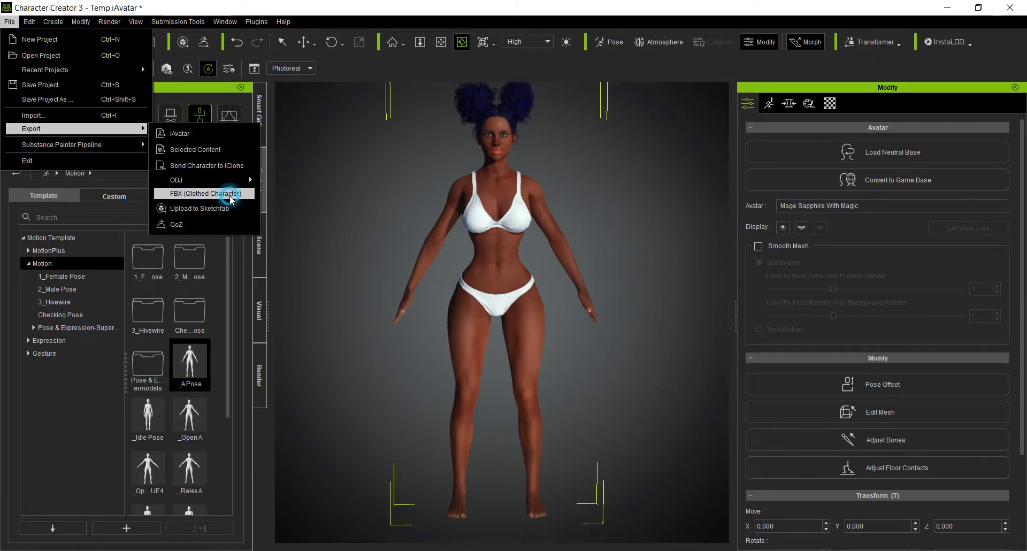
left_click(224, 194)
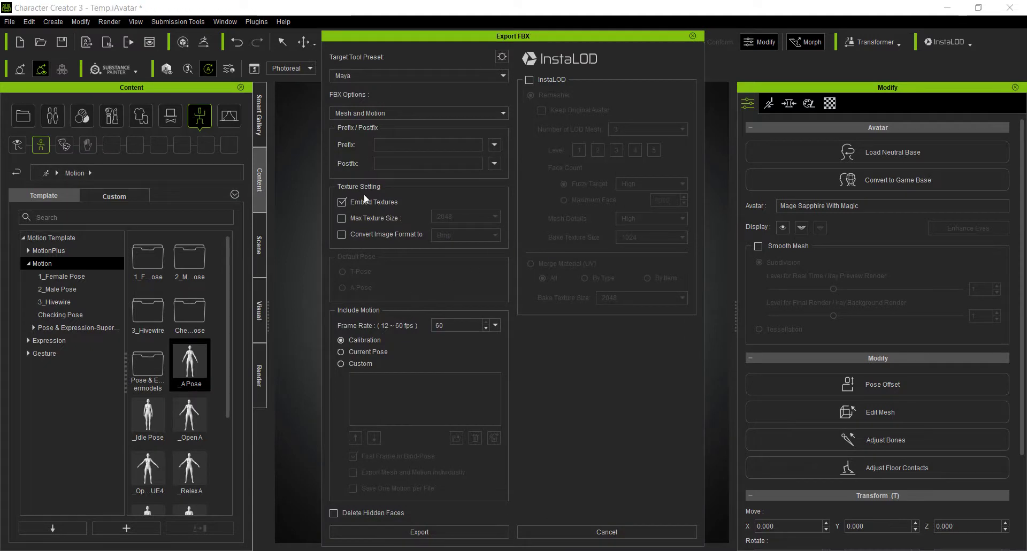
left_click(441, 76)
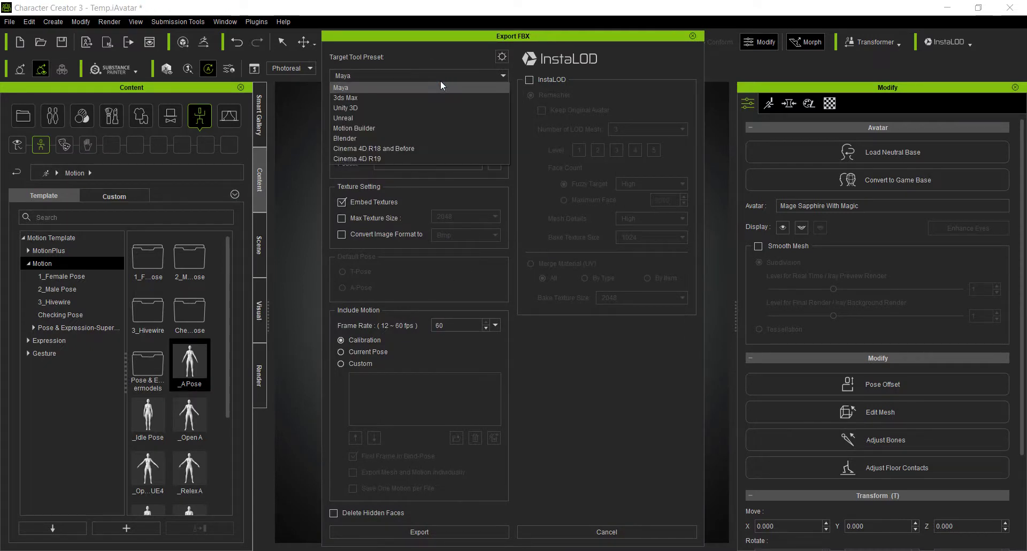
left_click(409, 88)
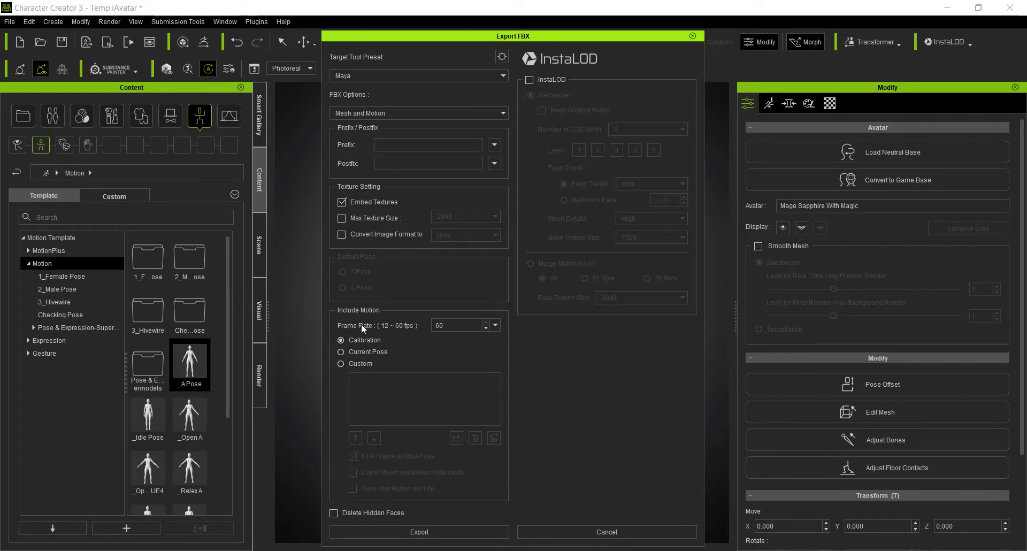
Set the included motion to Custom and load WalkFly.rlMotion from Documents into the motion list
left_click(341, 364)
left_click(456, 439)
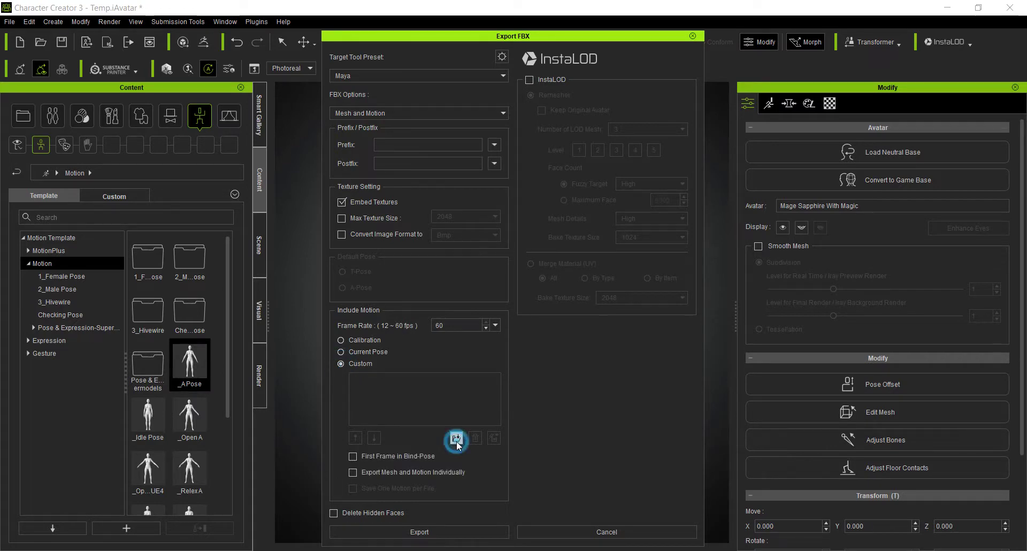
scroll(493, 225, "down", 10)
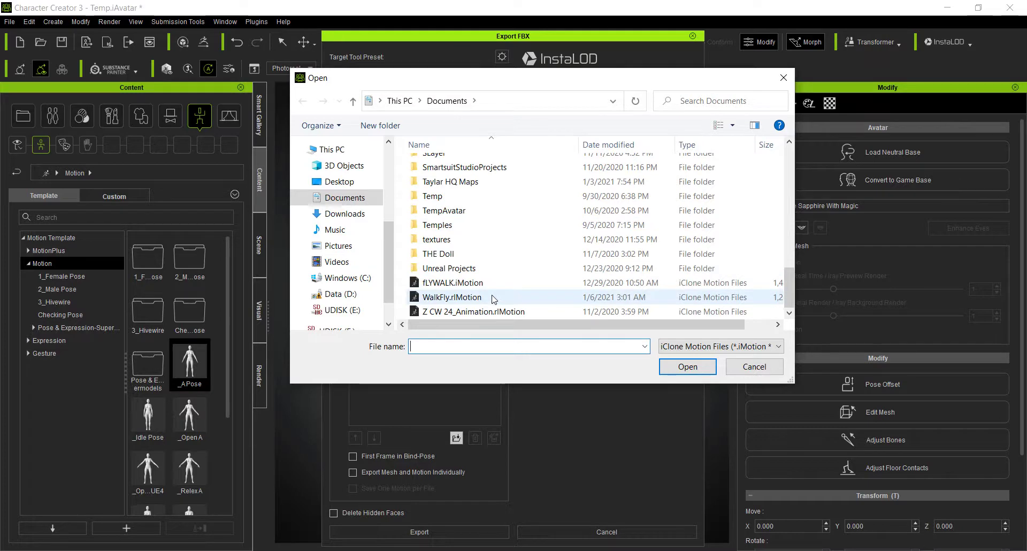
left_click(493, 298)
left_click(688, 368)
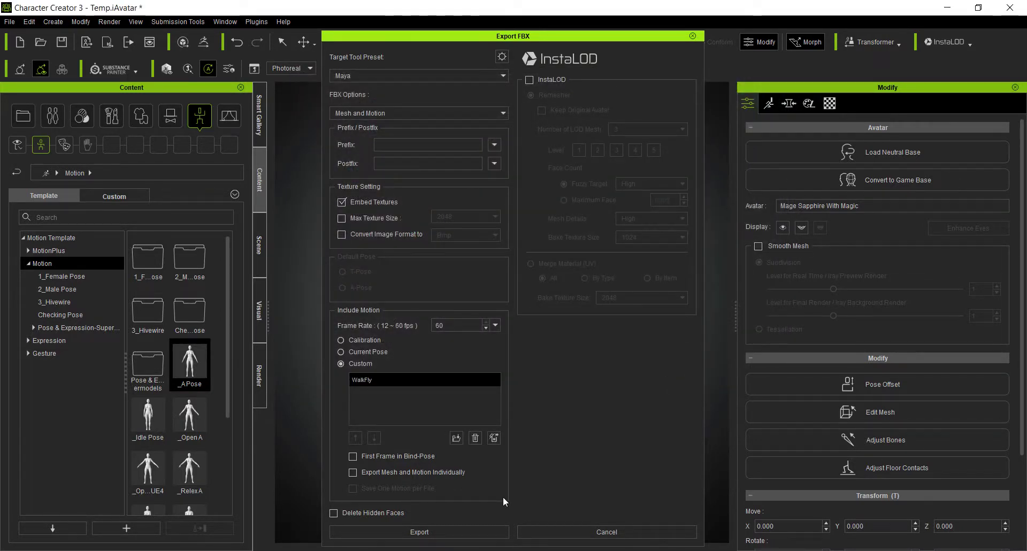
left_click(398, 456)
Start the FBX export, create a folder named Sapphire in Documents > Outfits and open it as the destination
left_click(411, 532)
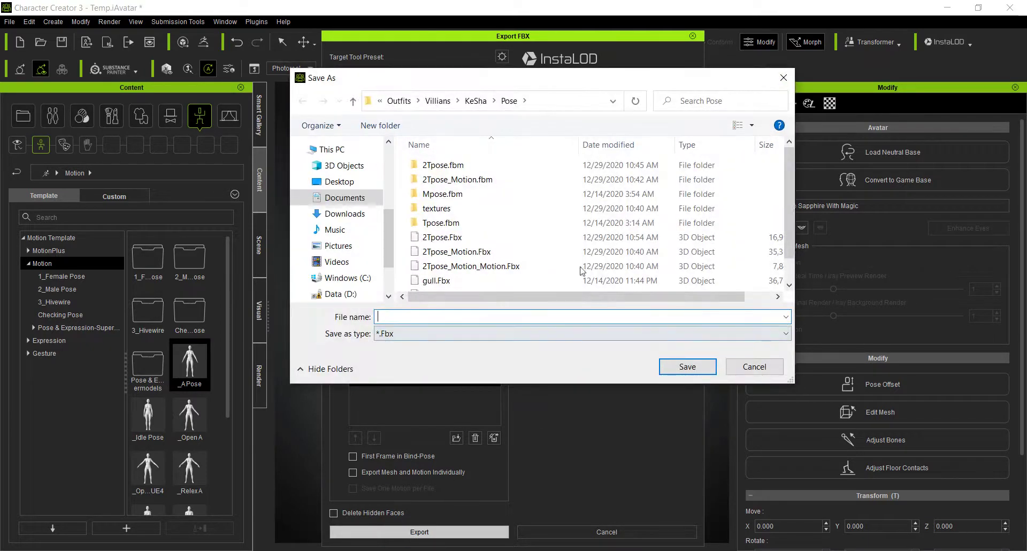
left_click(401, 102)
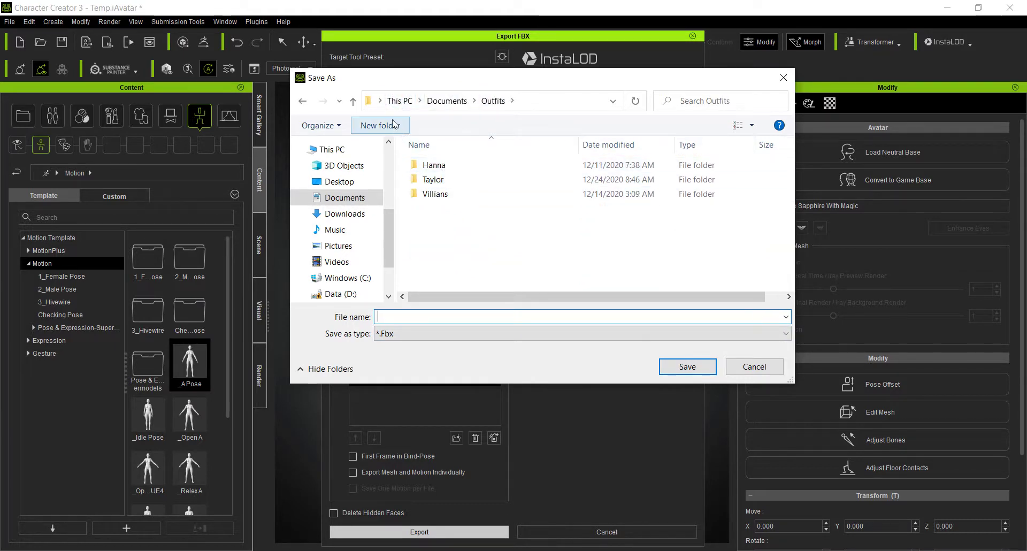
left_click(394, 124)
type("S")
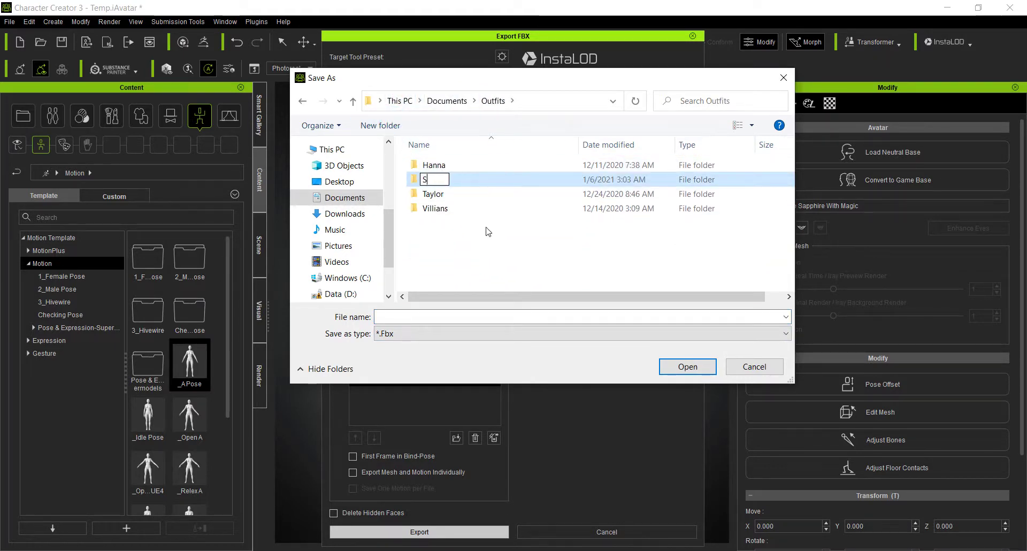
type("apphire")
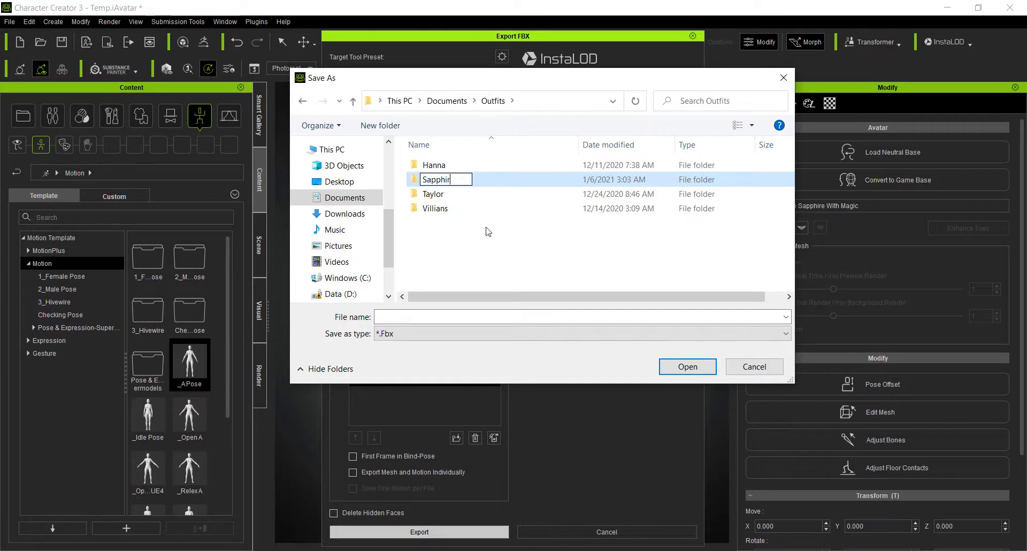
left_click(476, 255)
double_click(439, 180)
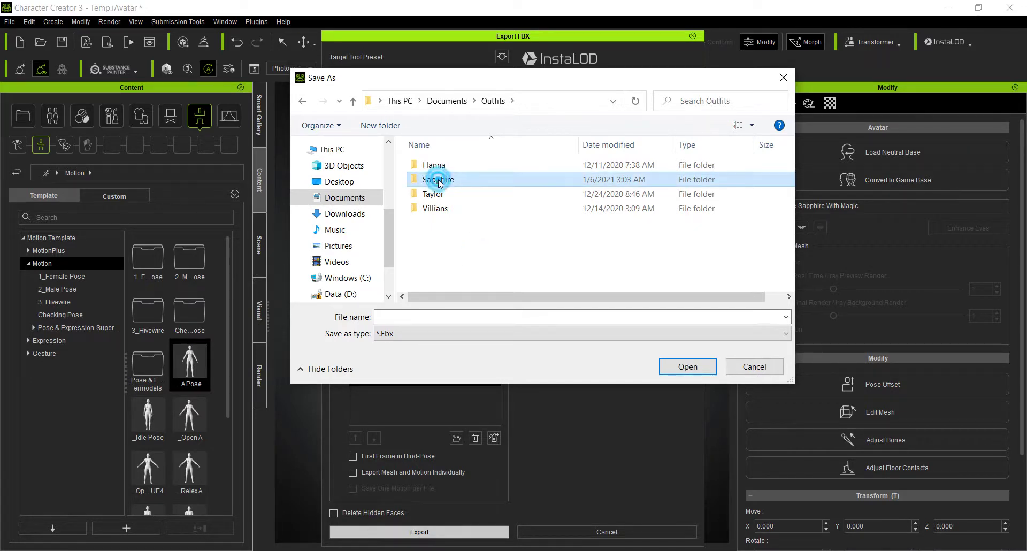
Name the exported FBX file Walk For Me and save it in the Sapphire folder
left_click(396, 319)
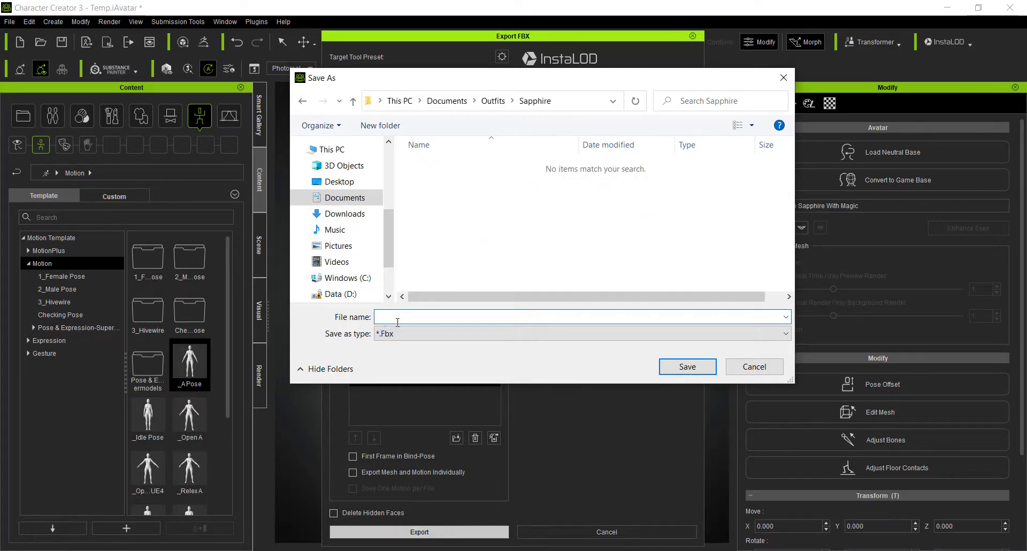
type("Walk ")
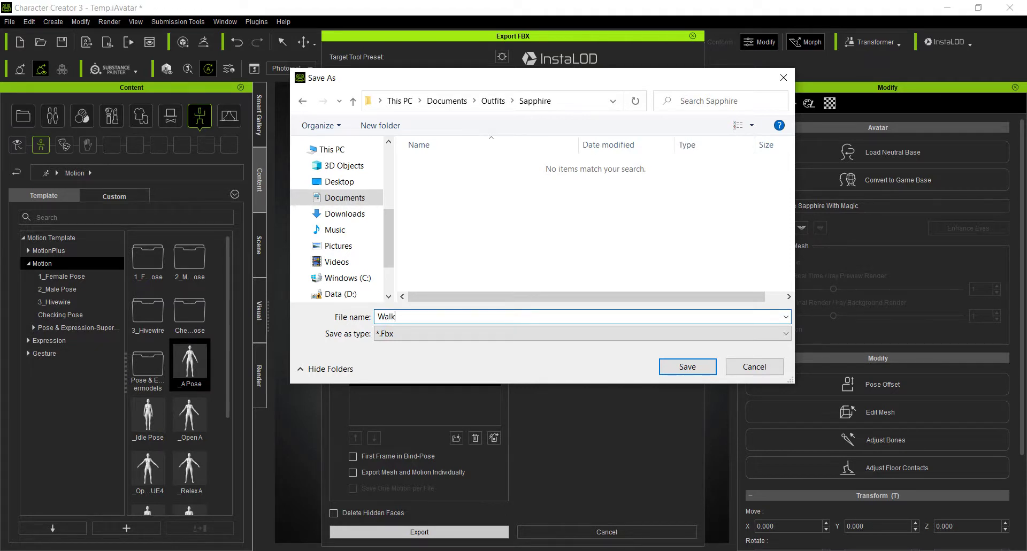
type("For Me")
left_click(685, 368)
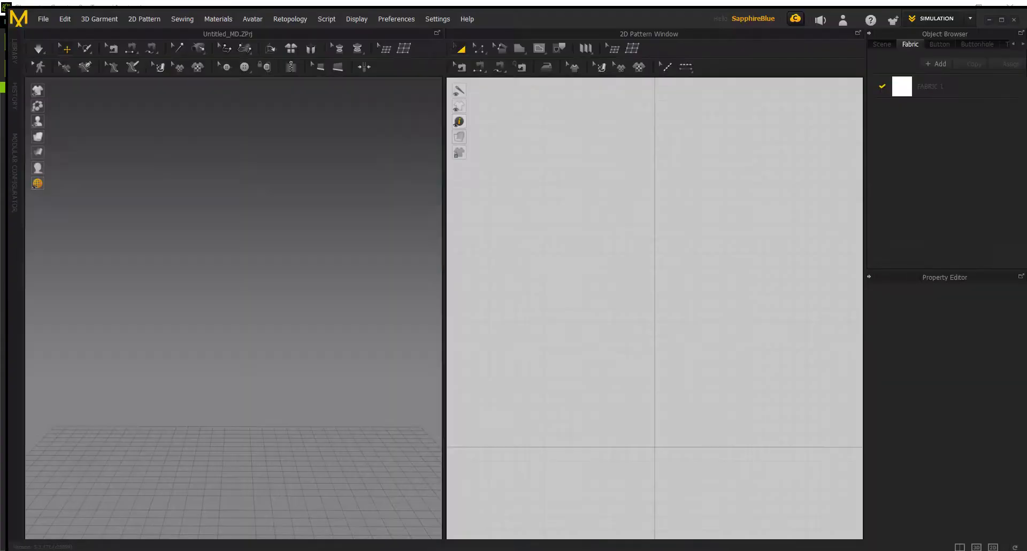
Switch to Marvelous Designer and maximize its window
left_click(1001, 19)
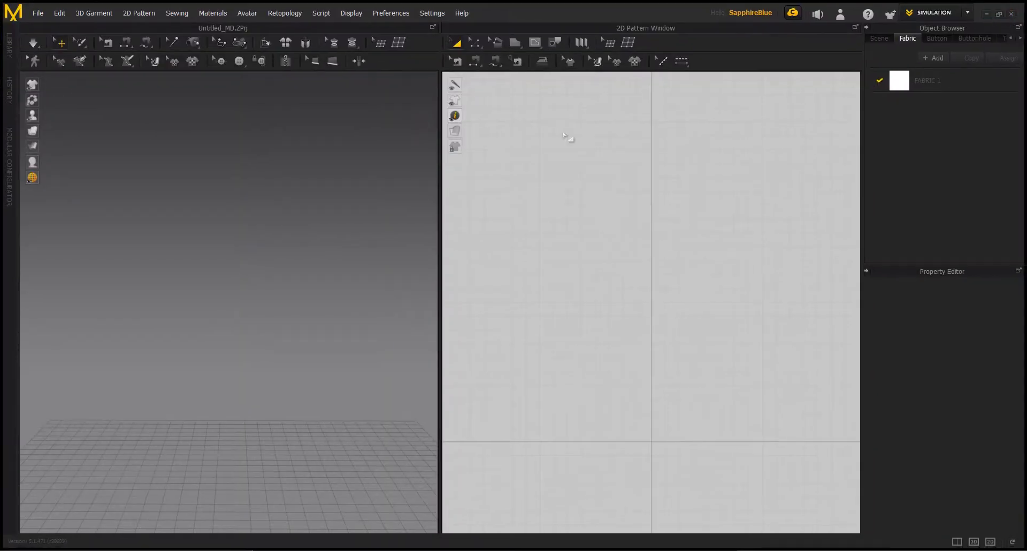
left_click(39, 13)
mouse_move(72, 122)
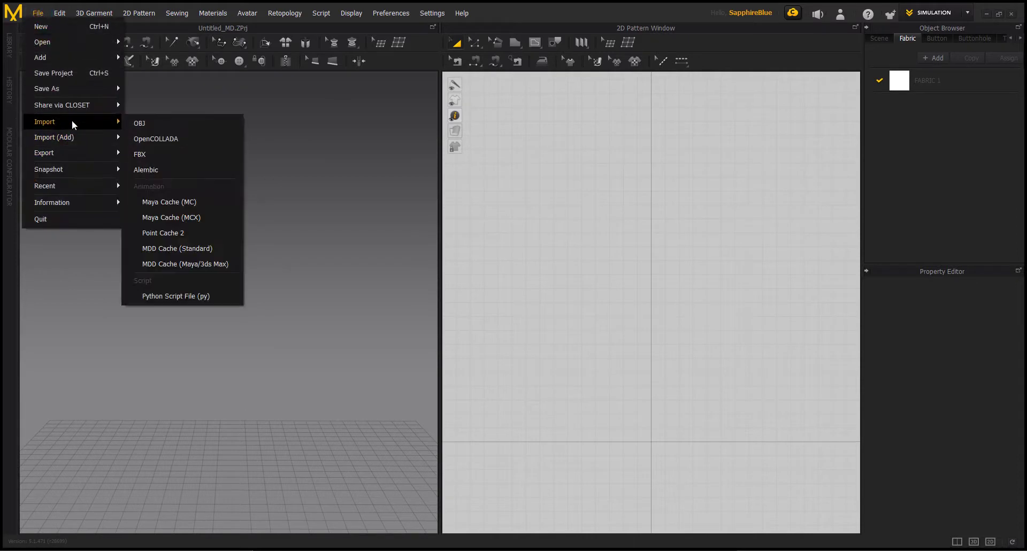
left_click(191, 154)
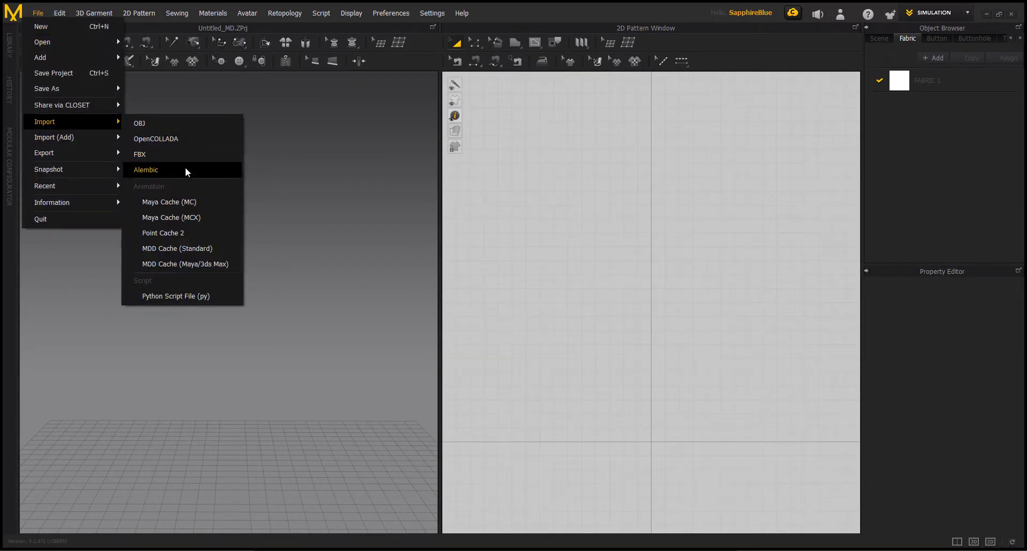
left_click(185, 169)
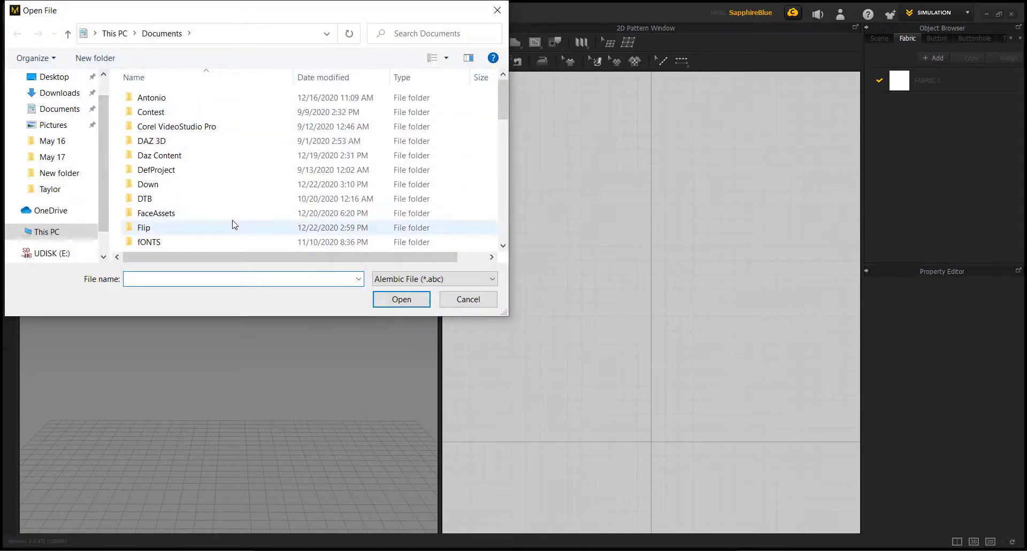
scroll(234, 225, "down", 10)
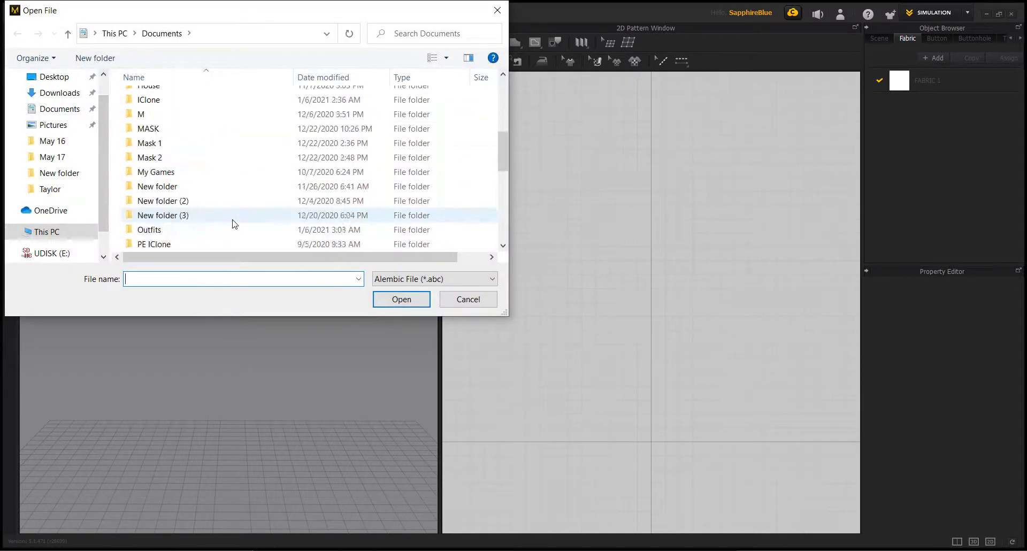
left_click(460, 301)
left_click(40, 14)
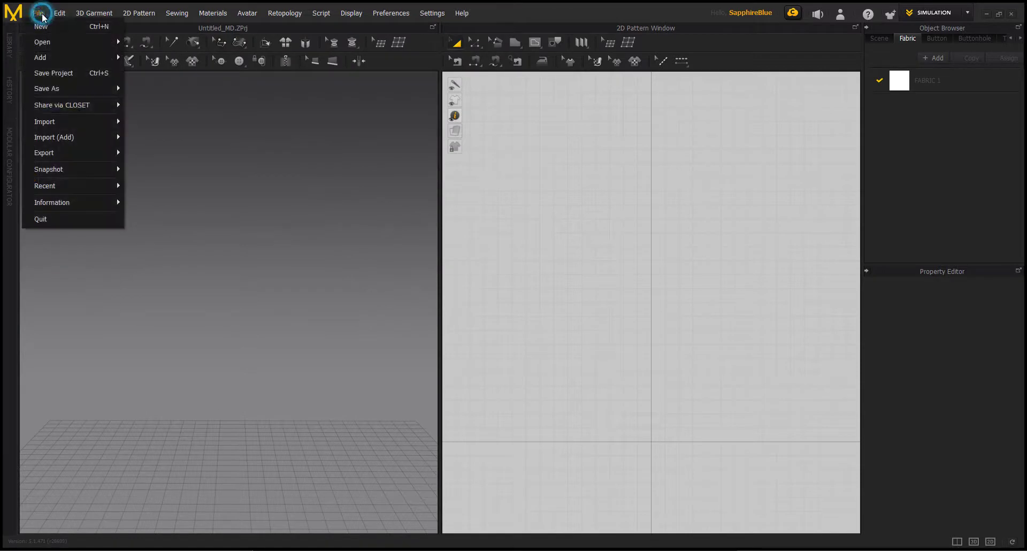
mouse_move(66, 151)
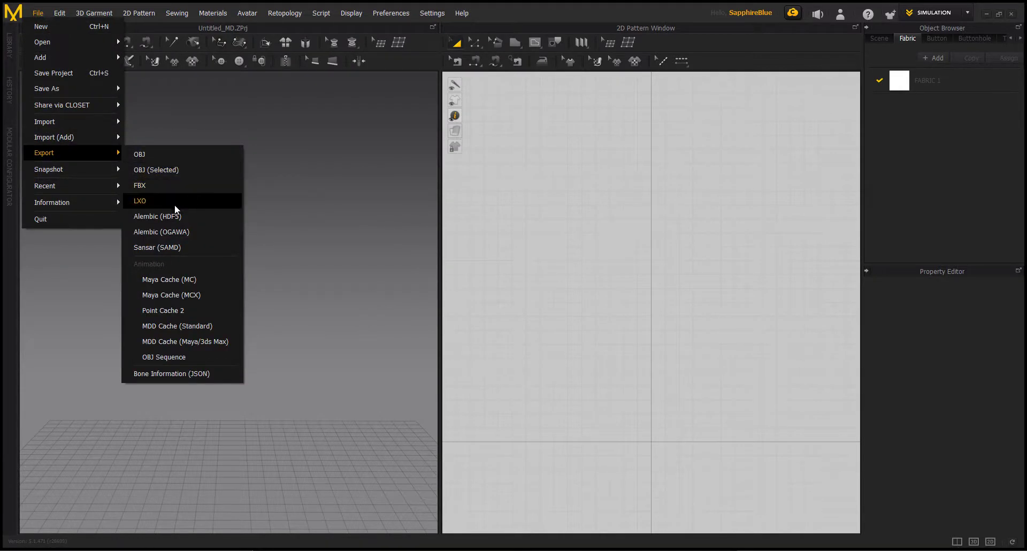
mouse_move(116, 124)
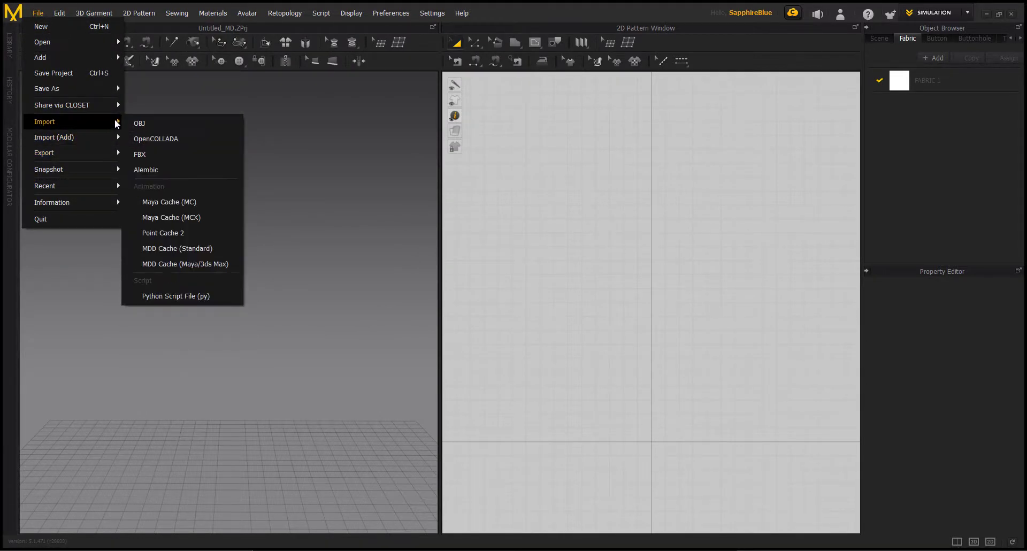
left_click(188, 155)
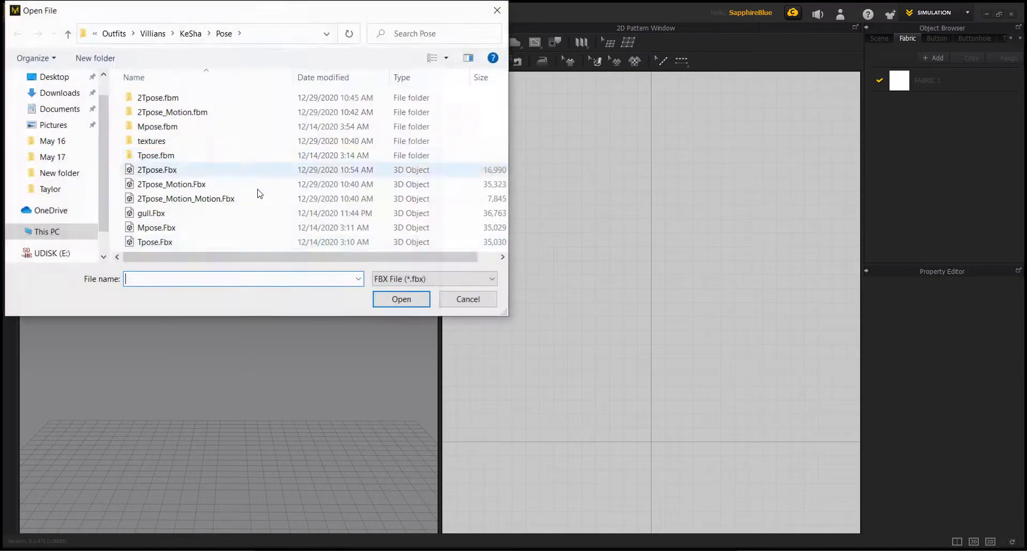
left_click(468, 299)
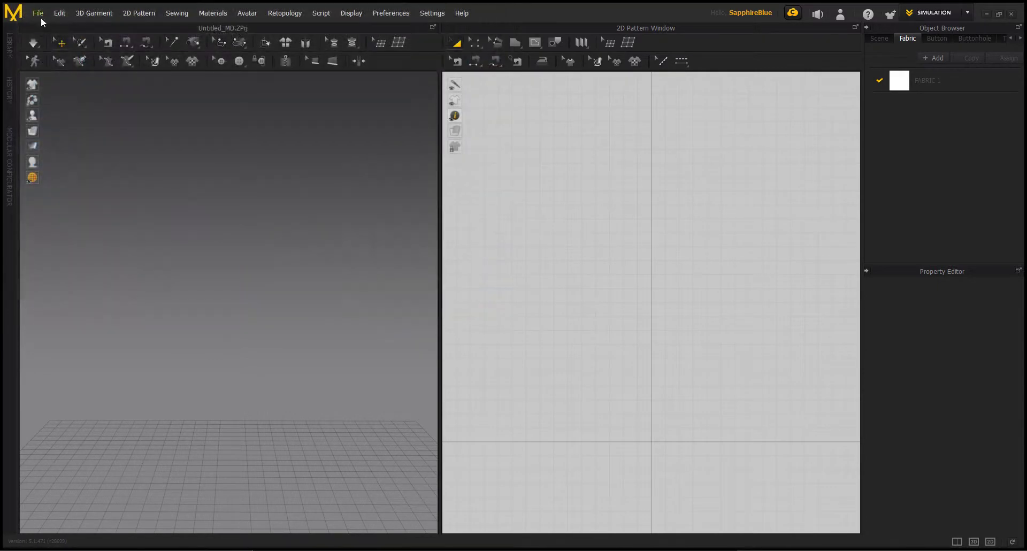
Import Walk For Me.Fbx from Documents > Outfits > Sapphire with Animation enabled and the cm (DAZ Studio) scale
left_click(40, 12)
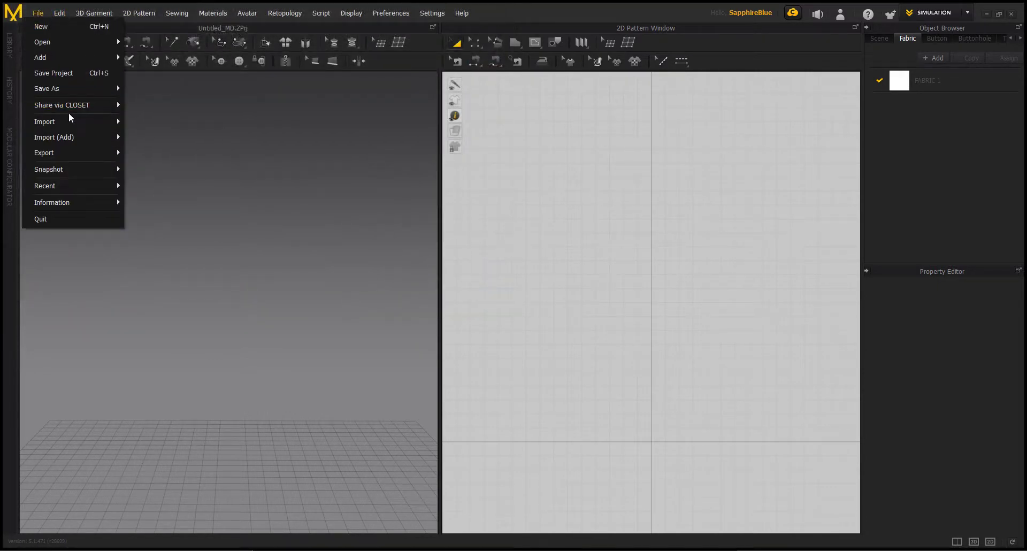
mouse_move(71, 117)
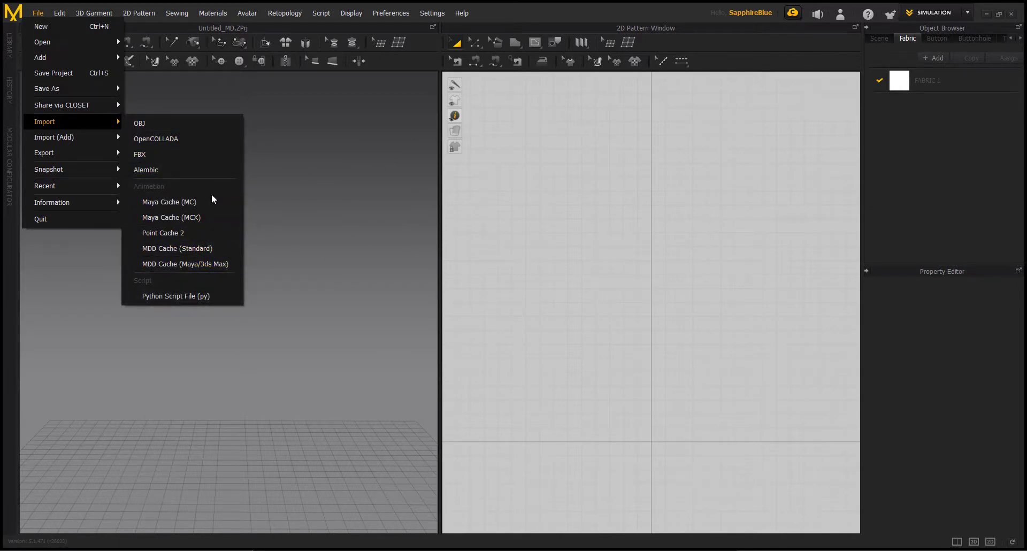
left_click(160, 155)
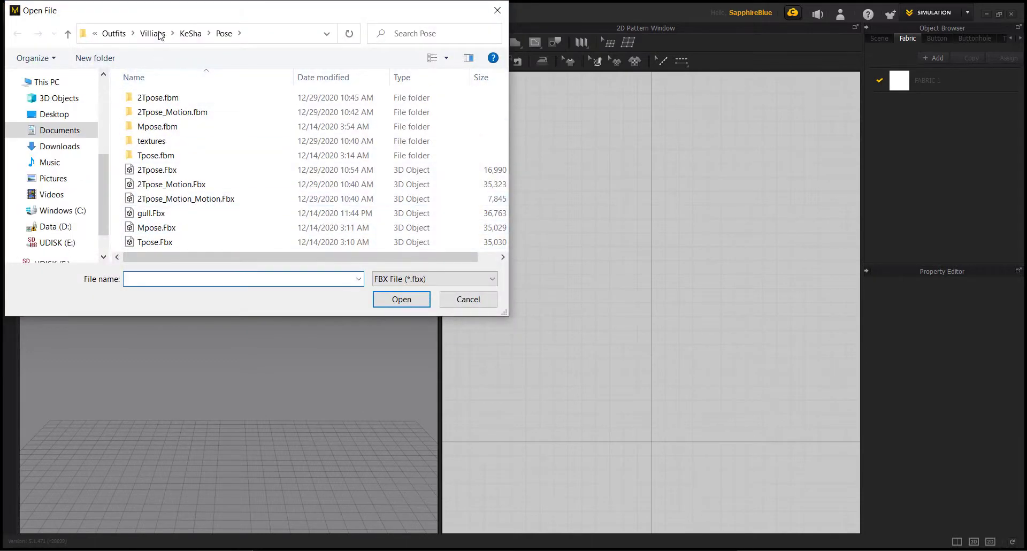
left_click(113, 33)
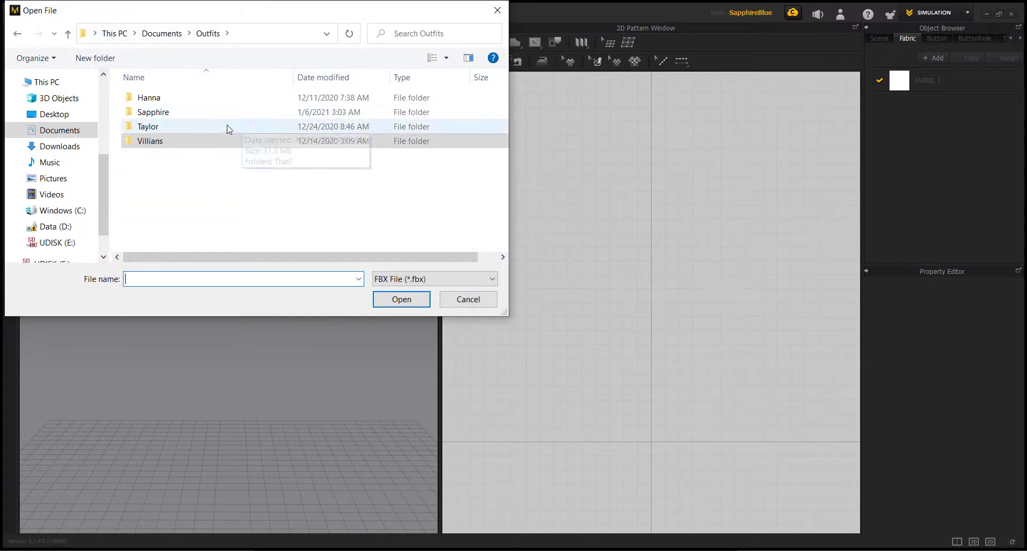
double_click(219, 112)
left_click(191, 111)
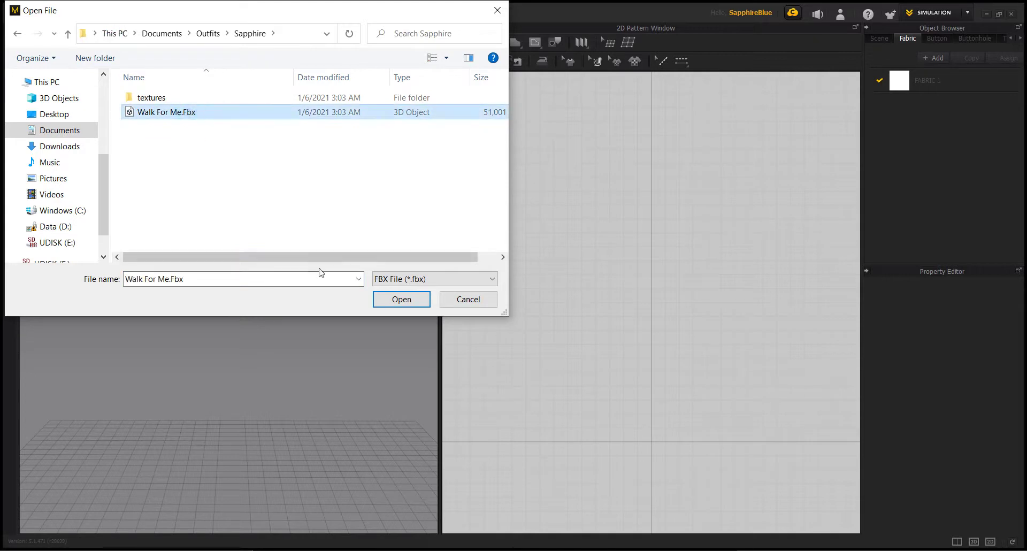
left_click(390, 300)
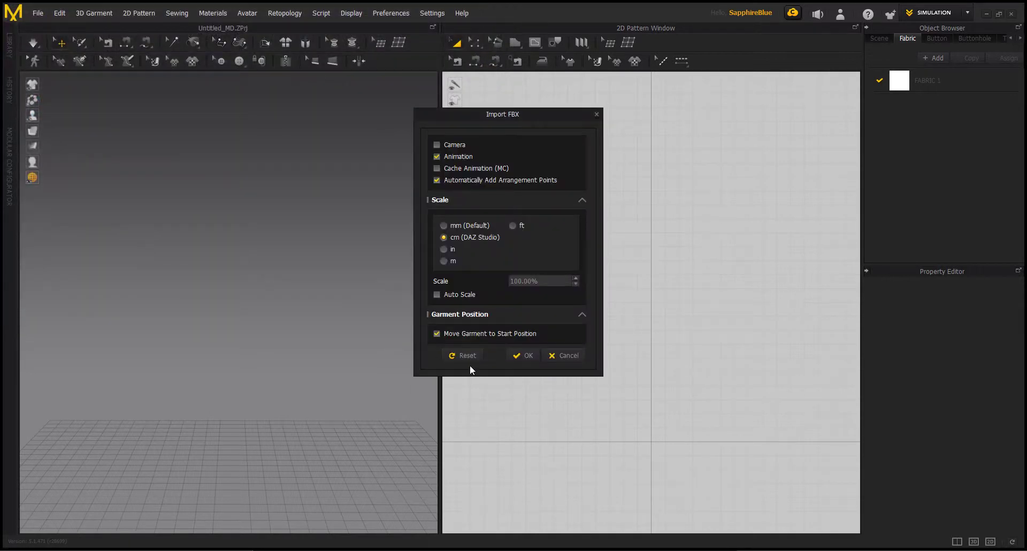
left_click(518, 355)
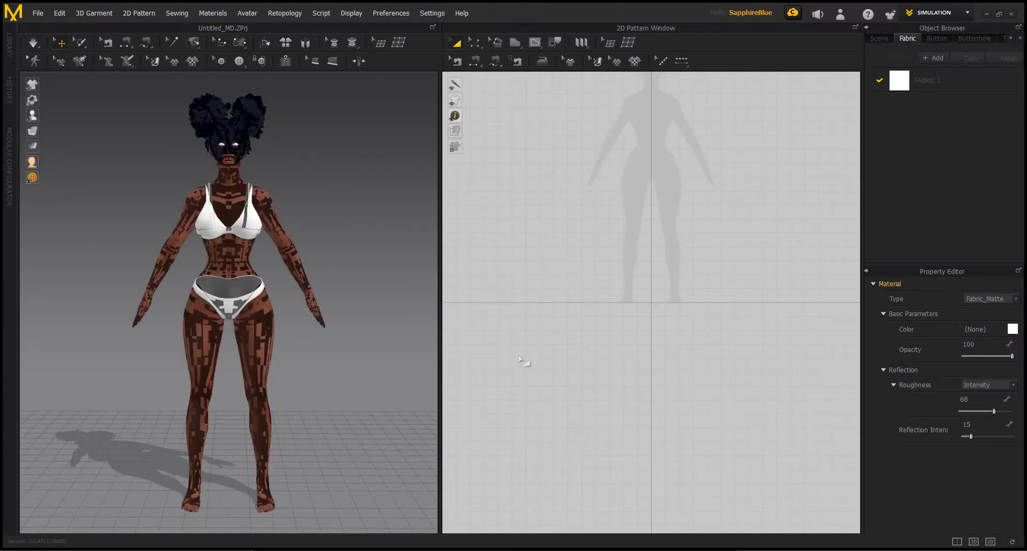
Examine the imported avatar in the 3D window at different distances and angles
scroll(172, 214, "down", 2)
scroll(171, 214, "up", 4)
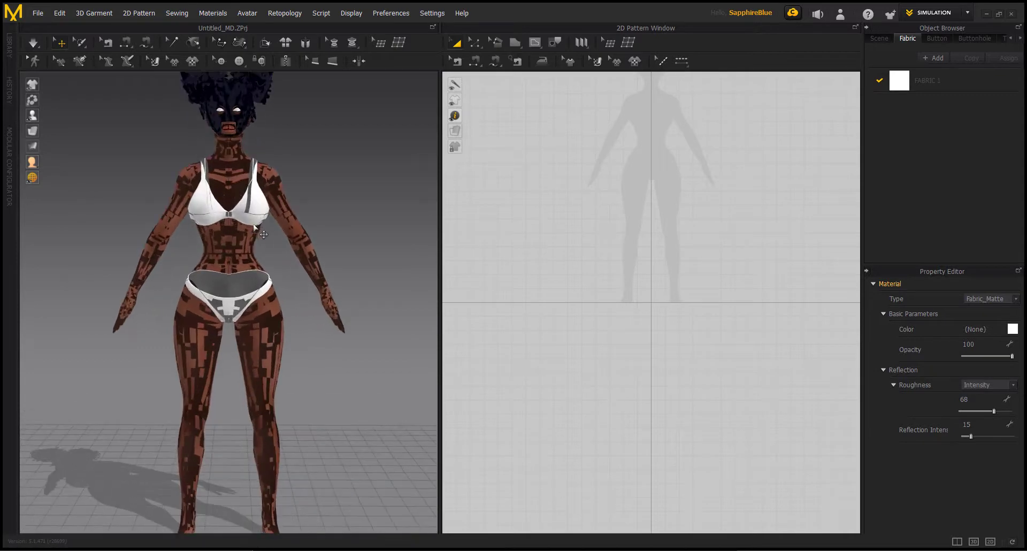
scroll(276, 257, "down", 1)
scroll(289, 268, "down", 2)
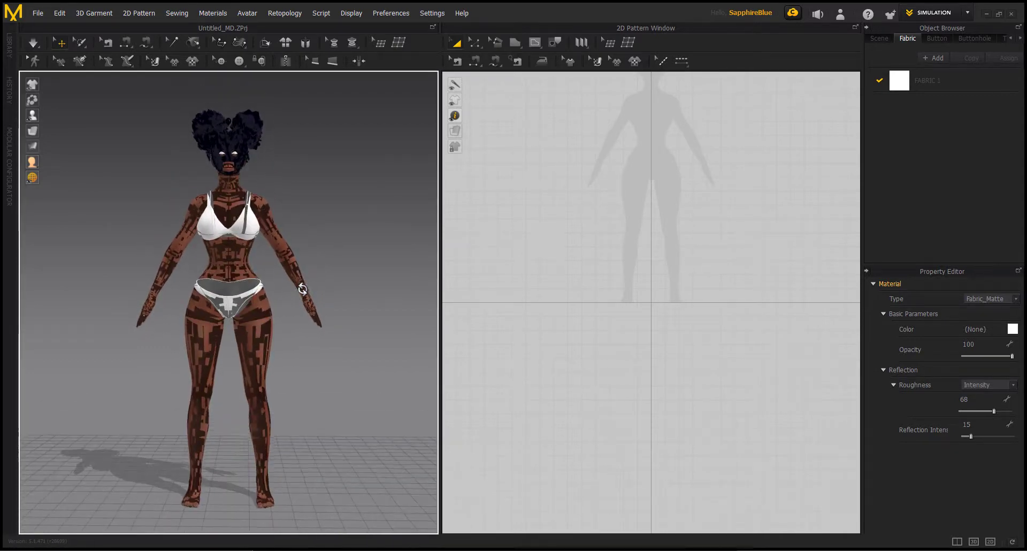
scroll(296, 274, "up", 2)
mouse_move(282, 253)
right_mouse_down()
mouse_move(193, 271)
mouse_move(151, 260)
mouse_move(370, 270)
mouse_move(288, 277)
mouse_move(300, 246)
mouse_move(300, 272)
mouse_move(326, 255)
mouse_move(300, 276)
mouse_move(294, 264)
right_mouse_up()
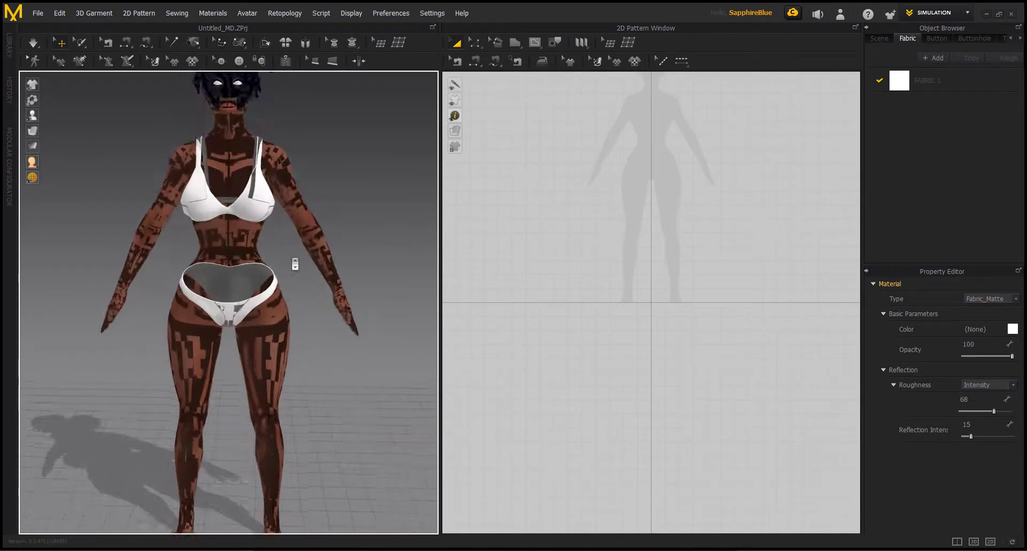
scroll(286, 248, "down", 1)
scroll(282, 264, "down", 1)
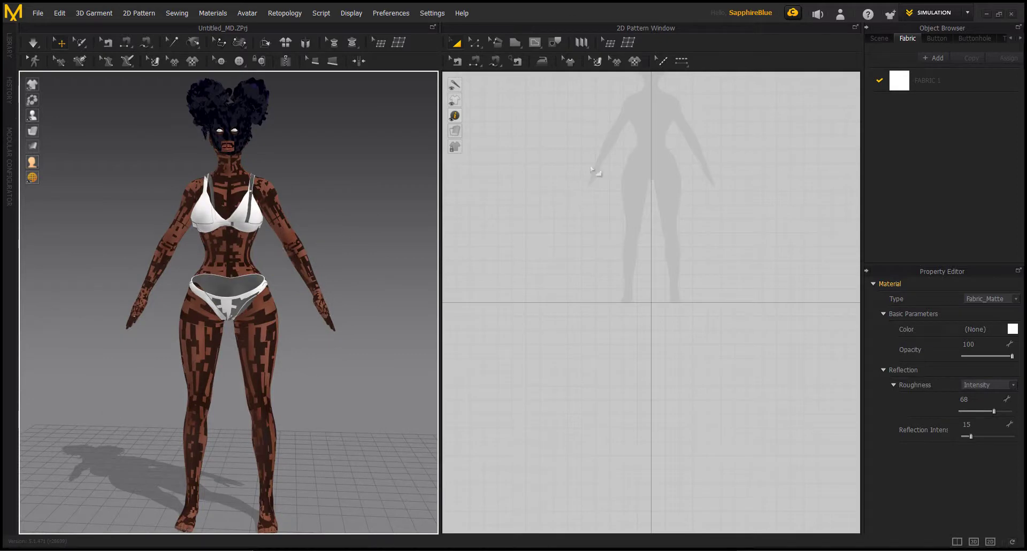
right_click_drag(278, 222, 402, 193)
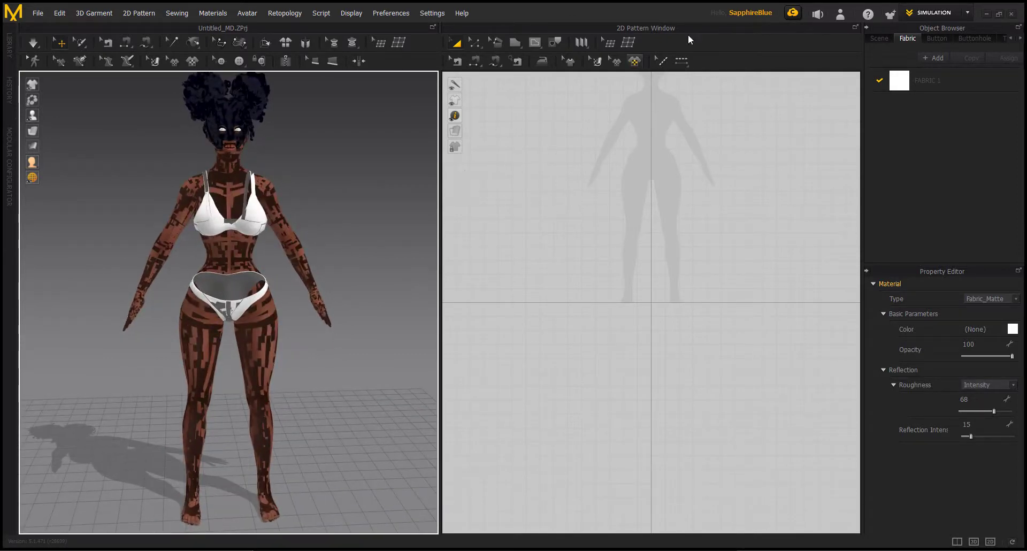
Change to the Animation workspace and play back the avatar's WalkFly motion
left_click(928, 7)
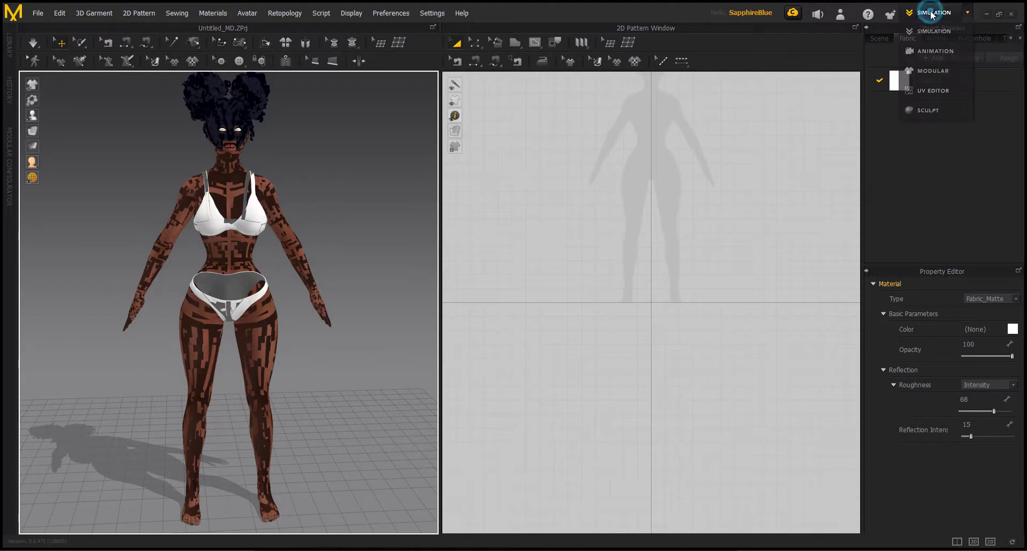
left_click(936, 53)
left_click(527, 318)
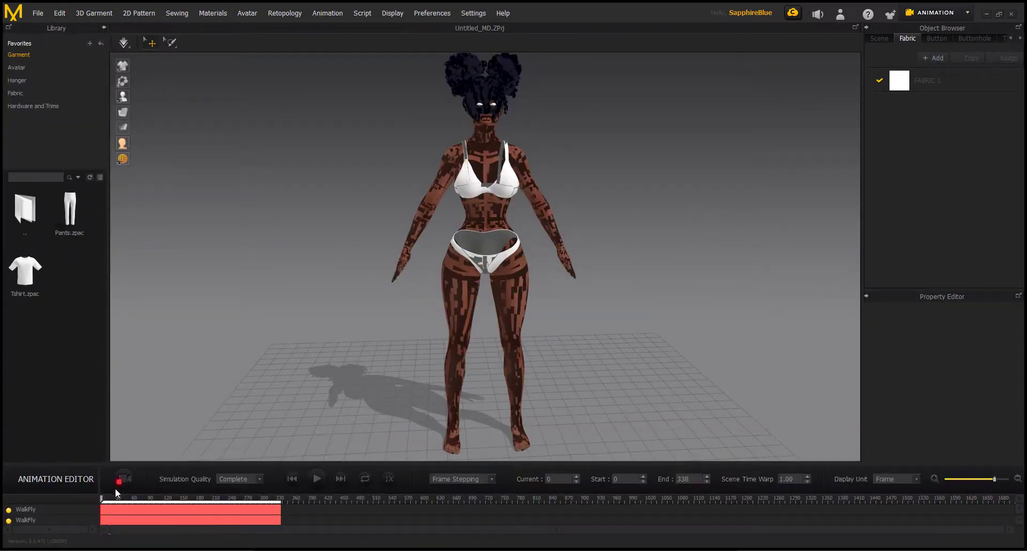
left_click(317, 480)
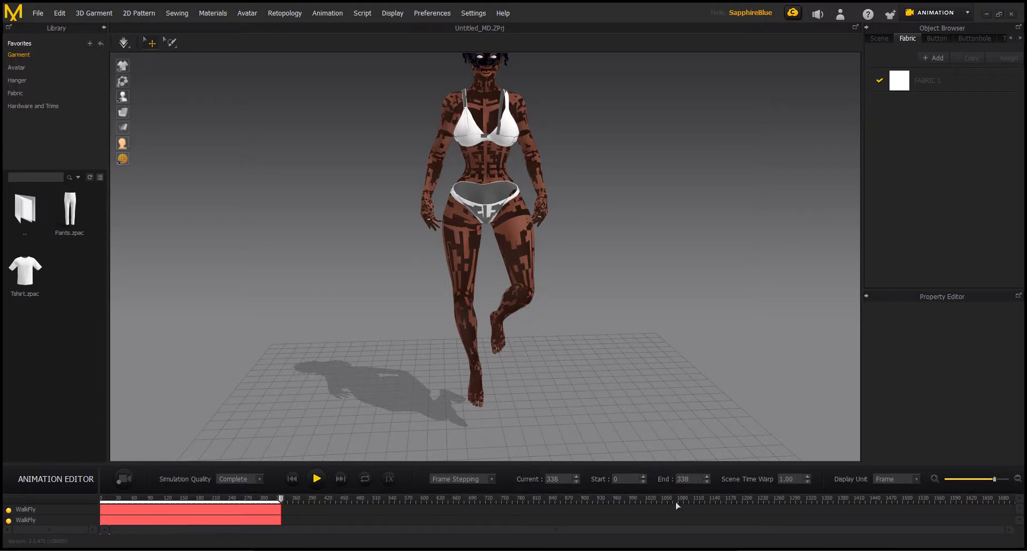
Switch to iClone 7 and check its product version in the program's About information
mouse_move(677, 548)
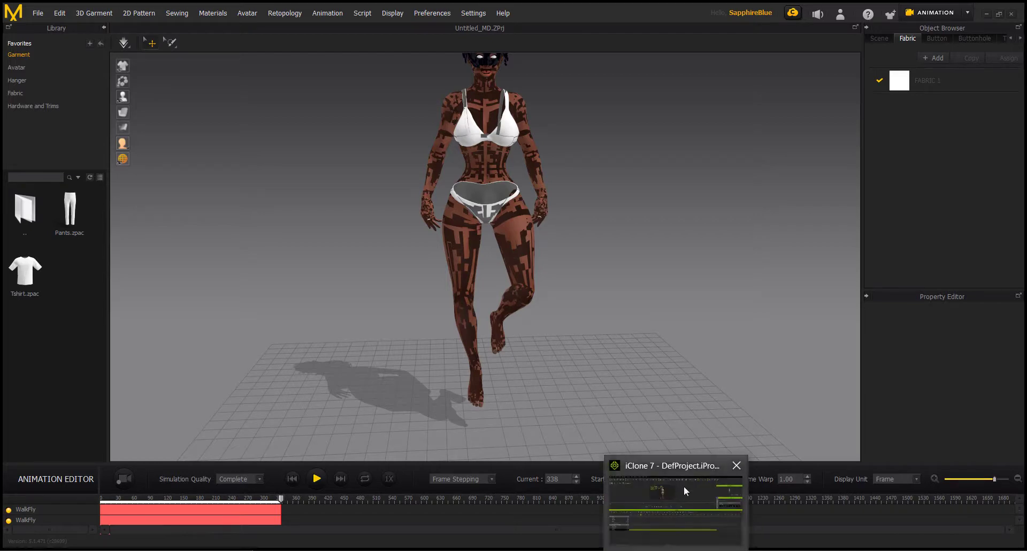
left_click(692, 461)
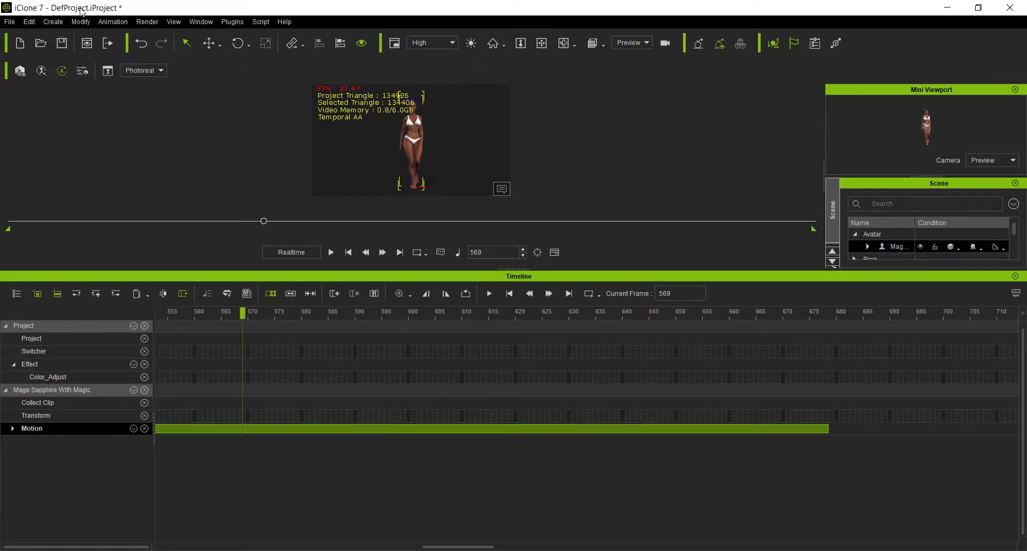
left_click(28, 22)
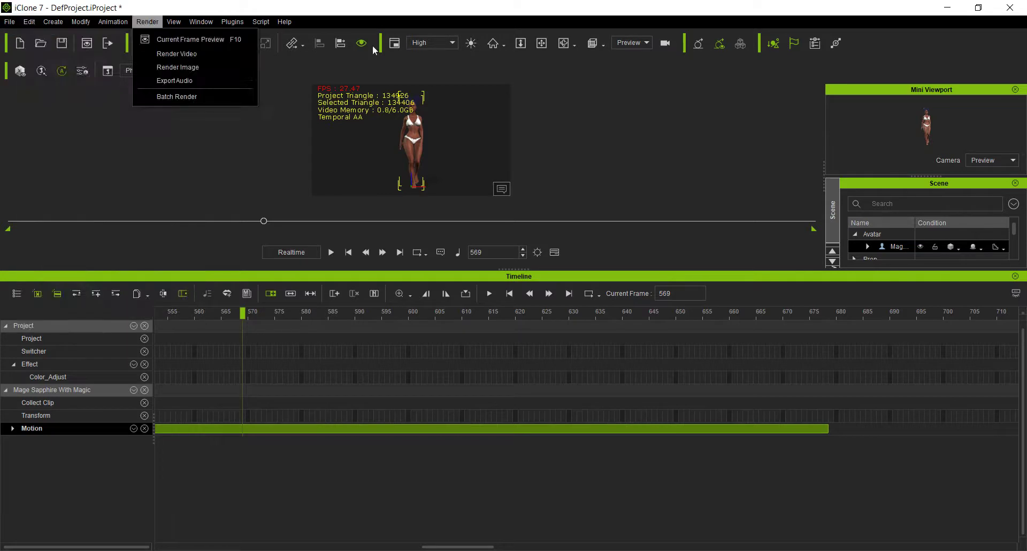
mouse_move(284, 21)
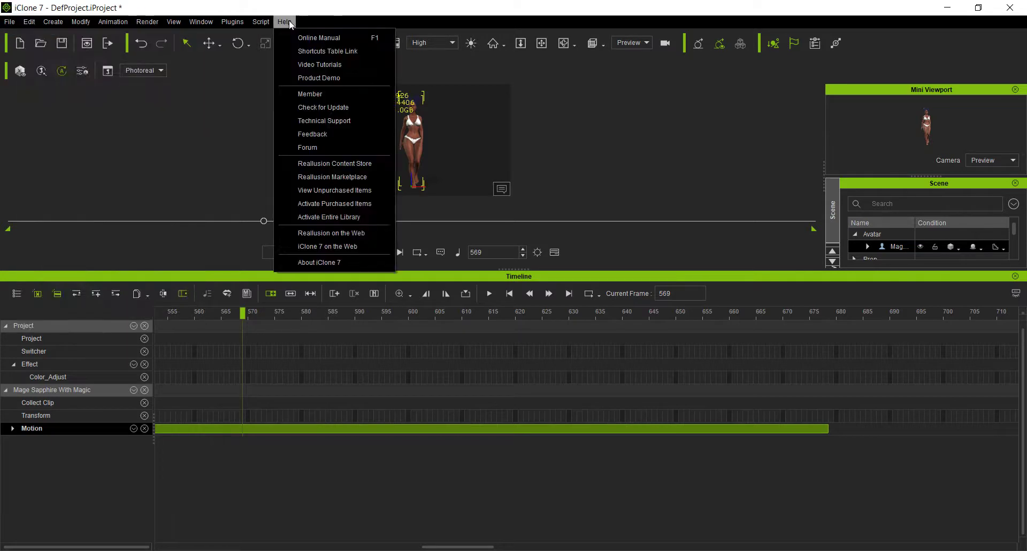
left_click(336, 262)
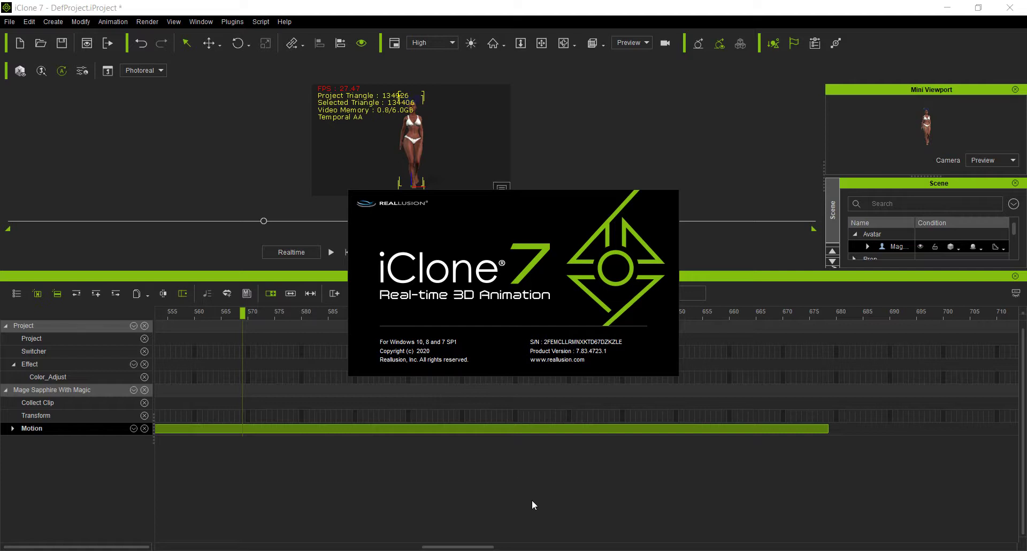
left_click(747, 156)
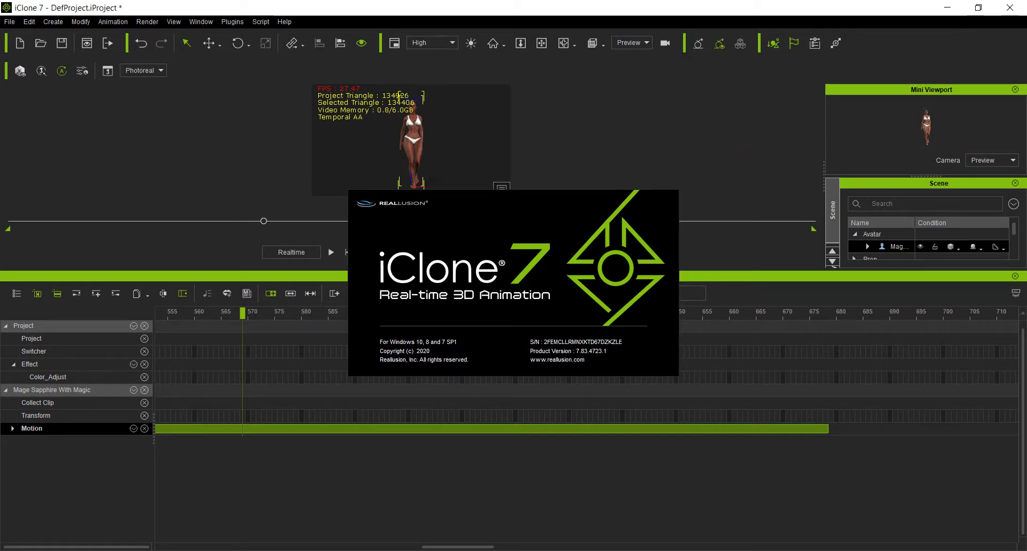